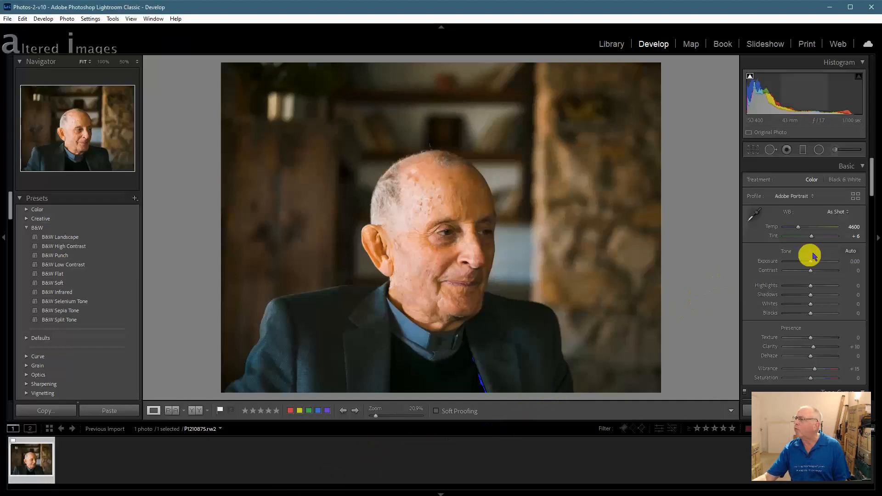
Step: Switch the white balance to Auto, adjust its temperature to 4281, and raise Shadows to +72
click(838, 213)
click(816, 236)
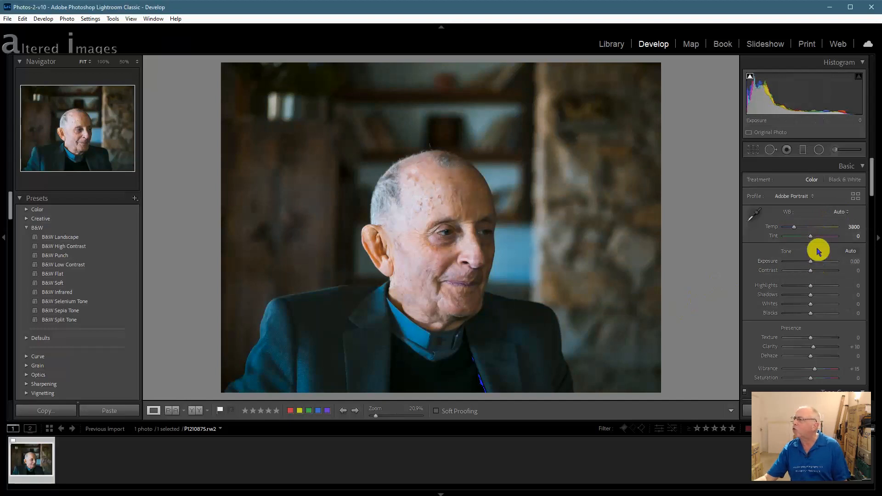
drag(795, 228, 799, 230)
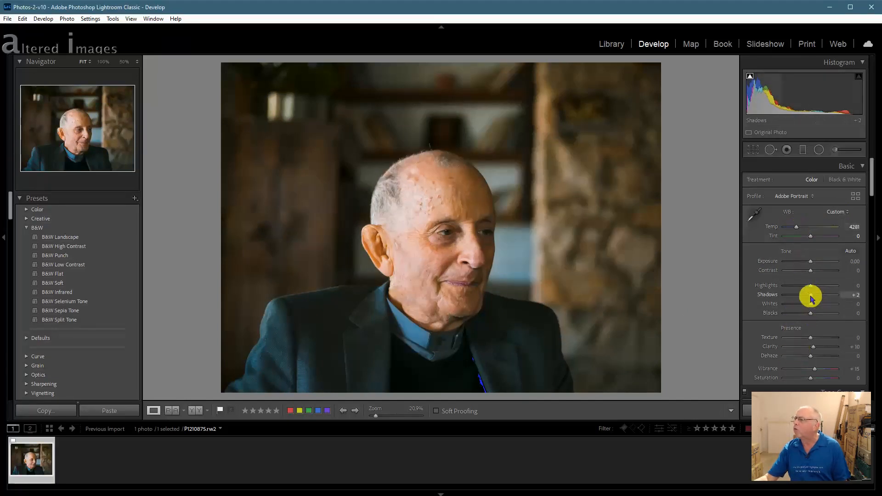
drag(812, 299, 832, 301)
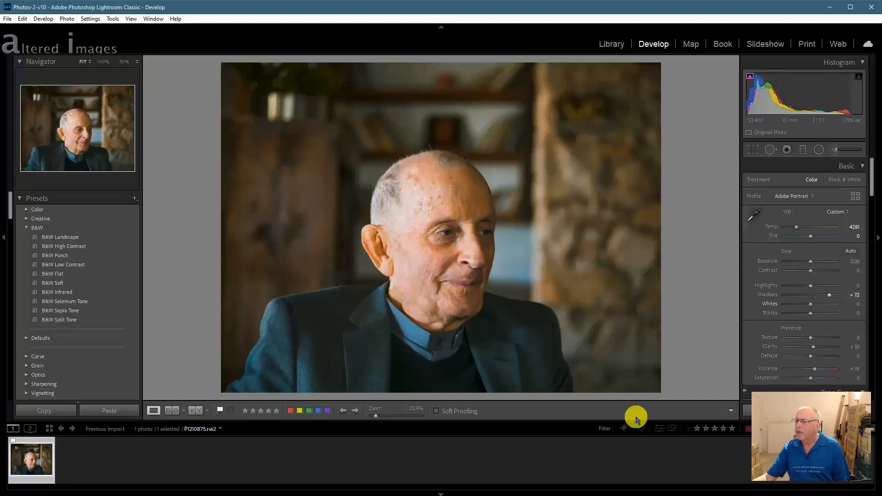
Step: Send the adjusted portrait to Adobe Photoshop 2021 for editing
right_click(34, 460)
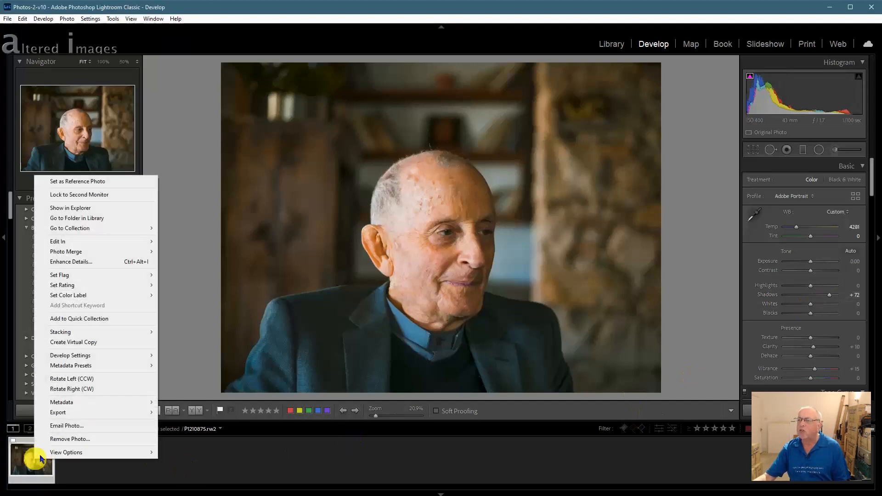
mouse_move(90, 243)
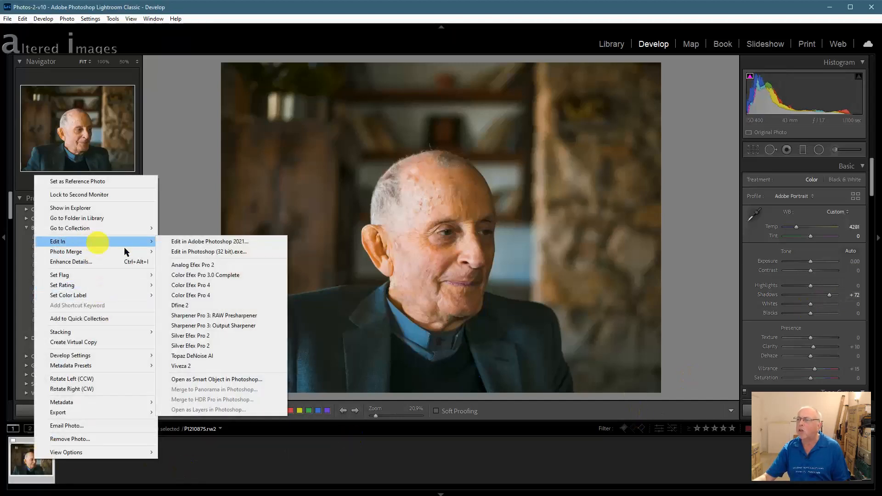
click(197, 242)
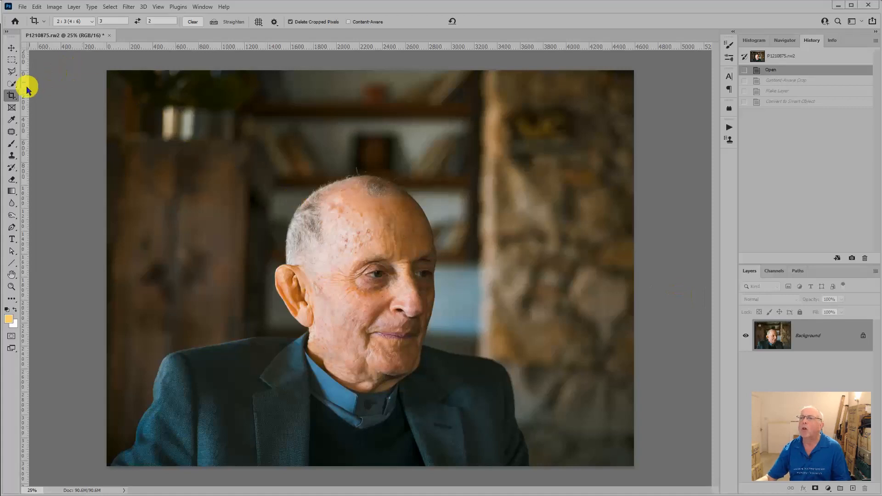
Step: Frame a tighter 2:3 crop that places the man left of centre and extends past the photo's right edge
click(12, 97)
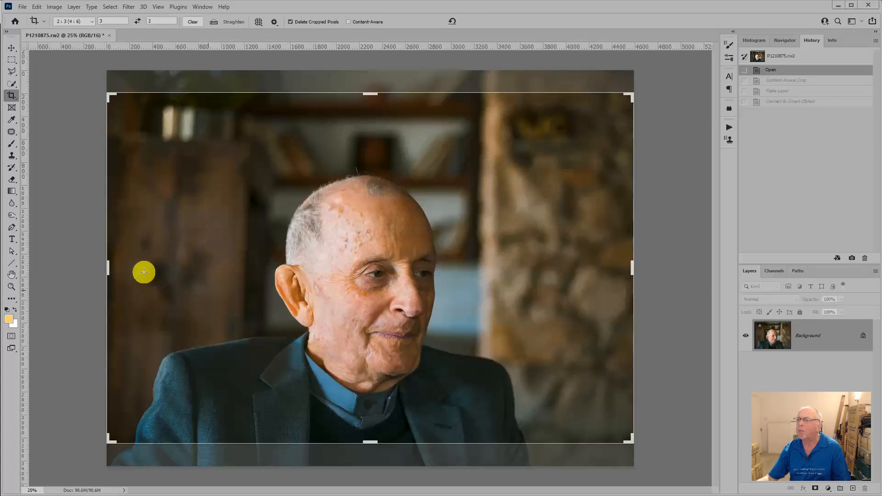
drag(108, 97, 119, 111)
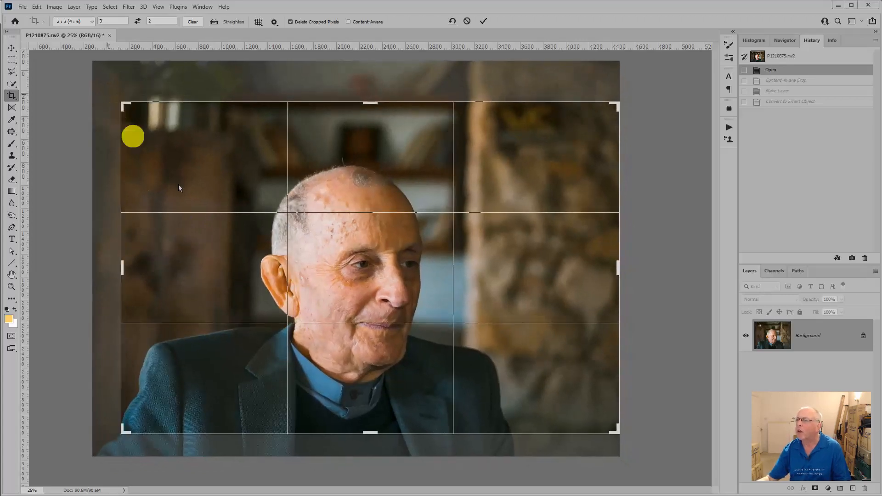
drag(378, 290, 321, 272)
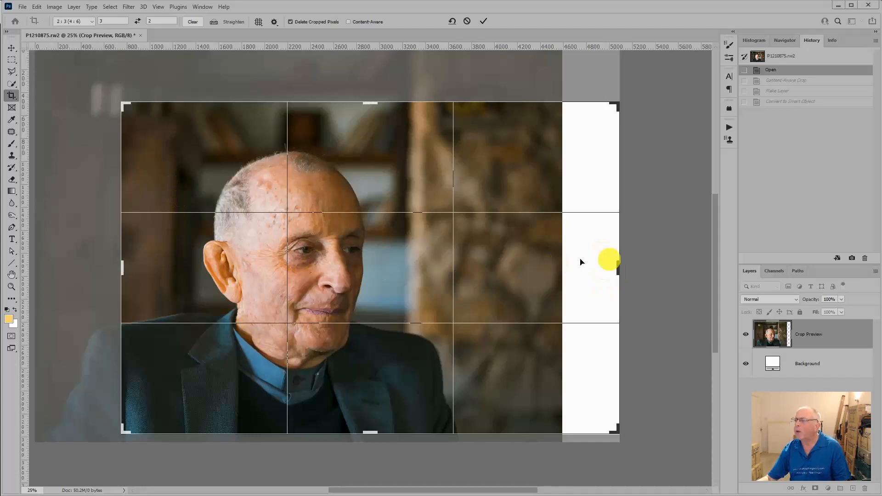
drag(409, 248, 404, 253)
drag(617, 268, 614, 267)
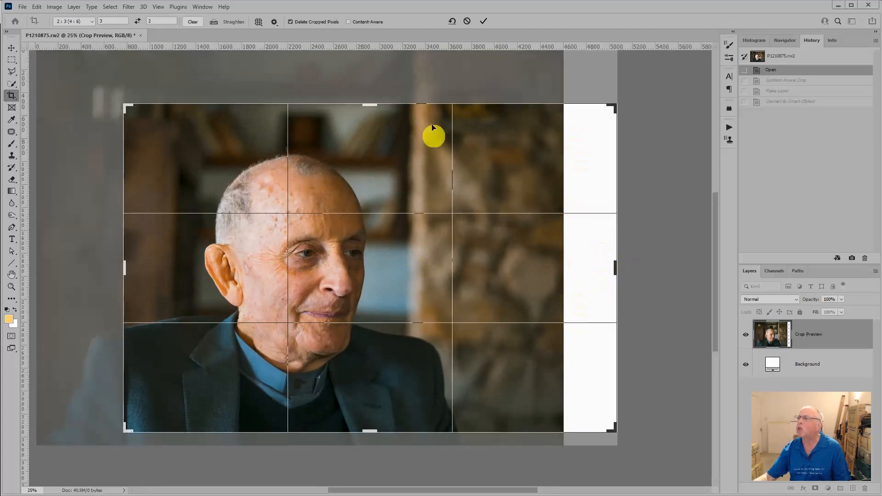
Step: Enable Content-Aware filling for the empty strip, tighten the crop frame slightly, and apply the crop
click(349, 22)
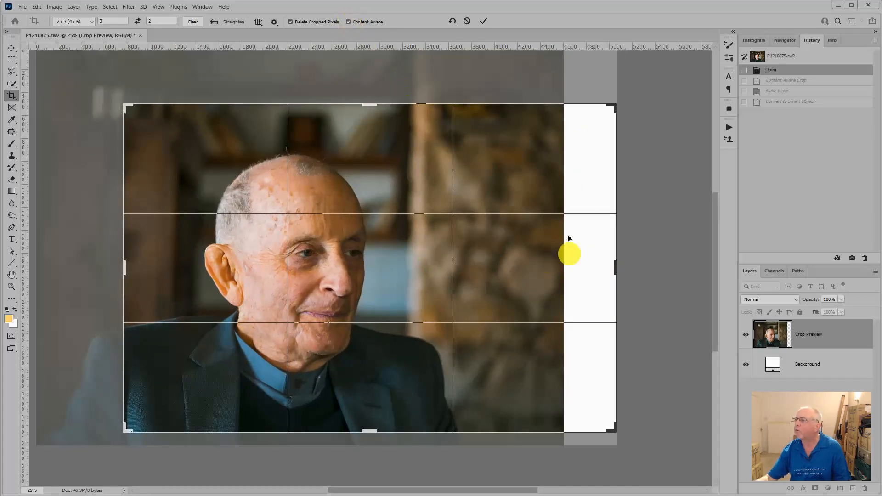
drag(616, 265, 614, 263)
drag(439, 292, 437, 291)
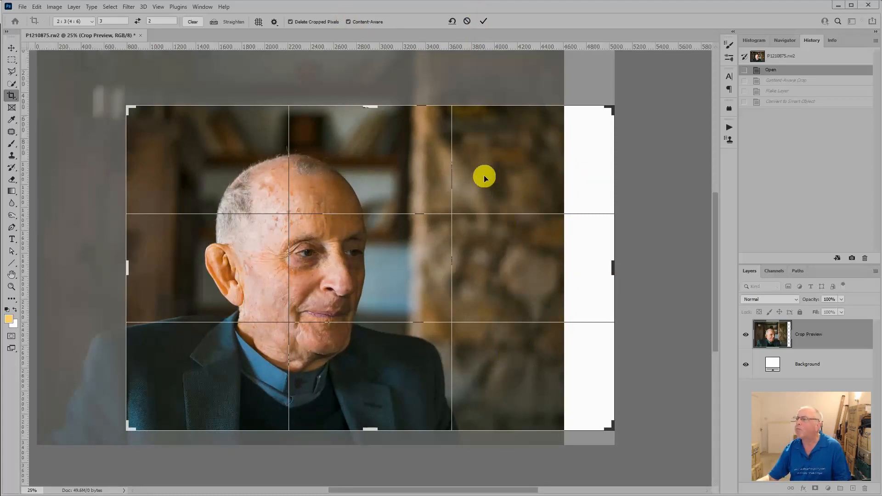
click(484, 21)
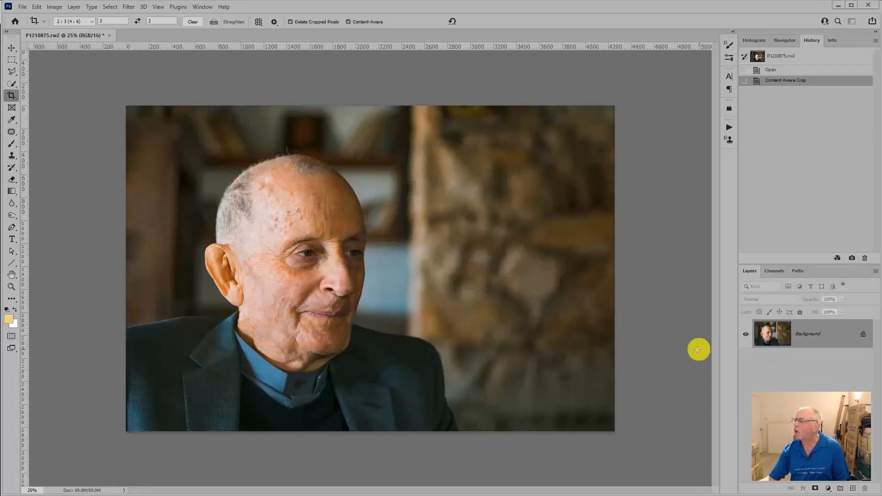
Step: Unlock the Background as Layer 0 and convert it for smart filters
double_click(808, 338)
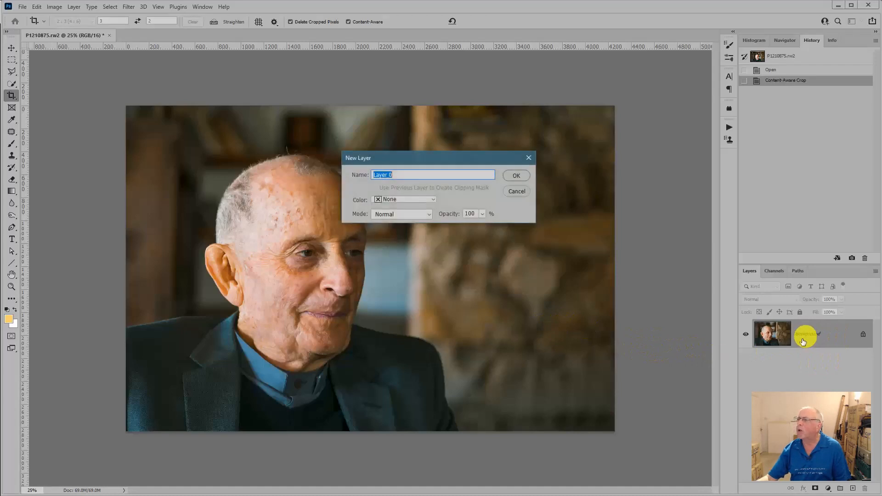
click(516, 176)
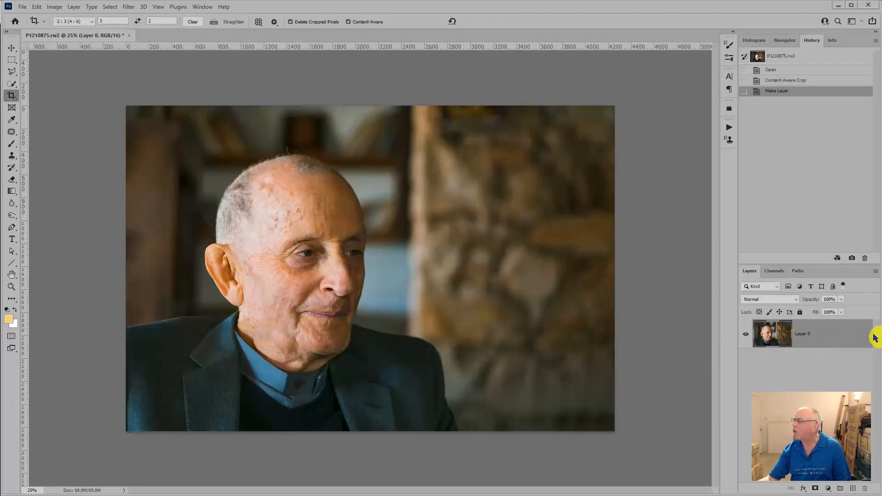
click(130, 8)
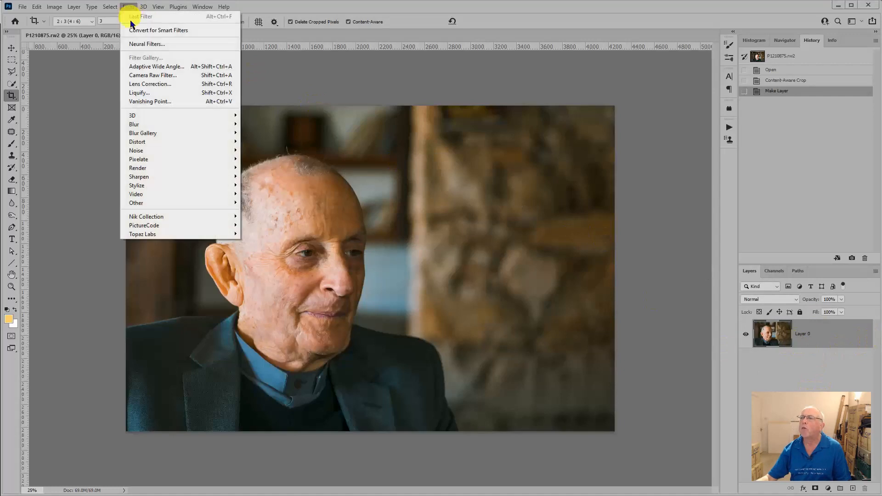
click(156, 30)
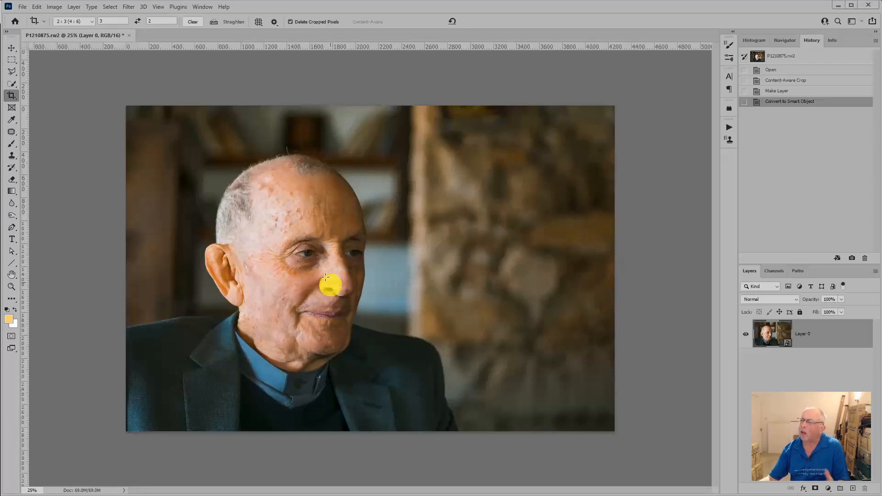
Step: Open the layer in Nik Collection's Color Efex Pro 4 and compare the portrait with Detail Extractor off and on
click(130, 7)
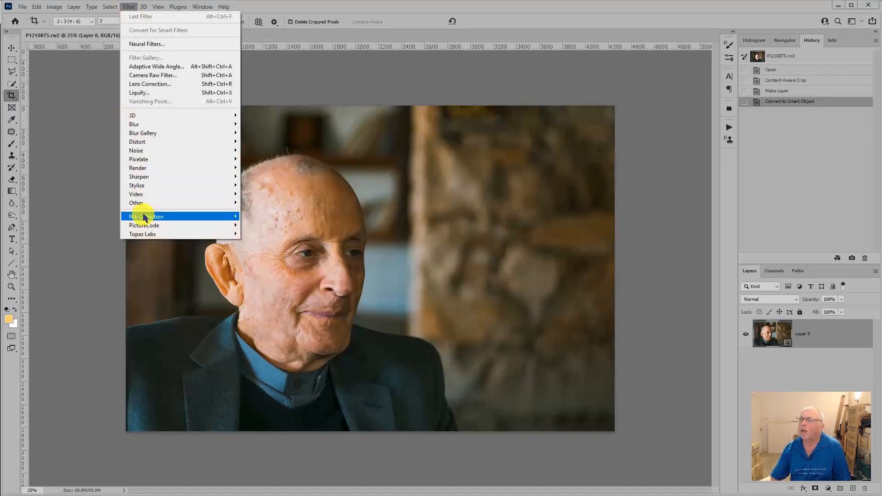
mouse_move(145, 217)
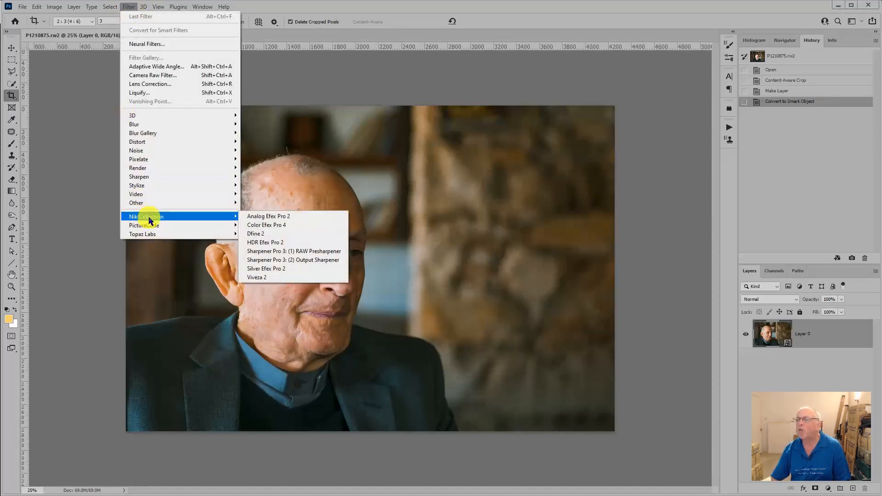
click(281, 228)
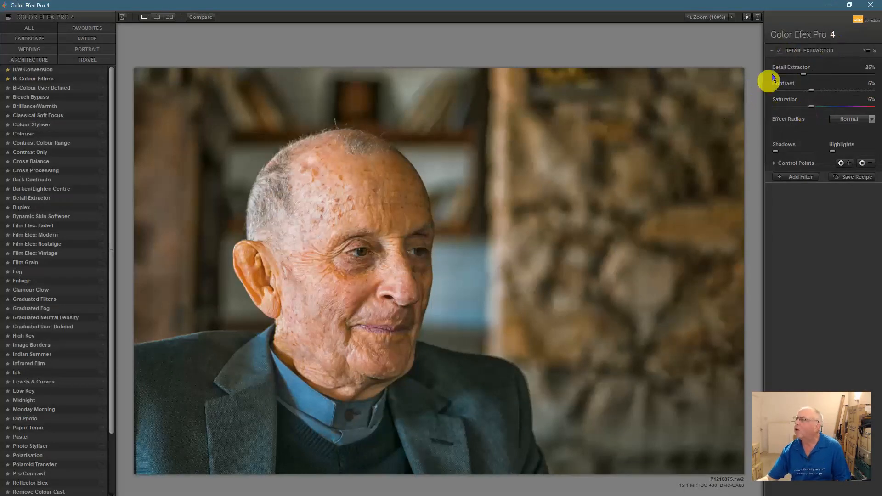
click(778, 51)
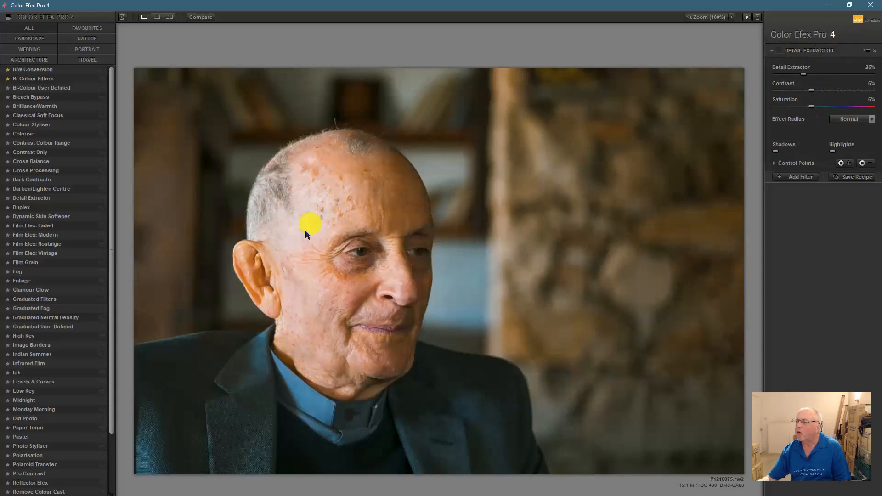
click(780, 54)
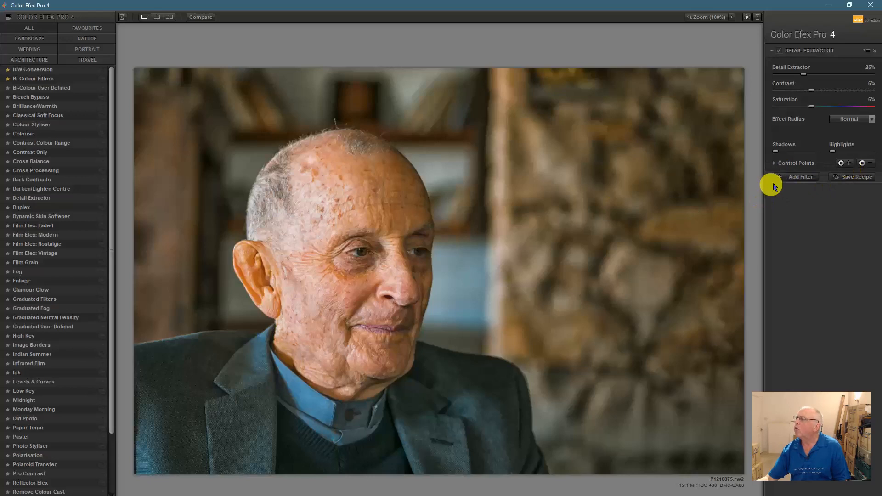
Step: Add a subtractive Detail Extractor control point on the upper stone wall, size it to 38%, and switch it off for comparison
click(774, 165)
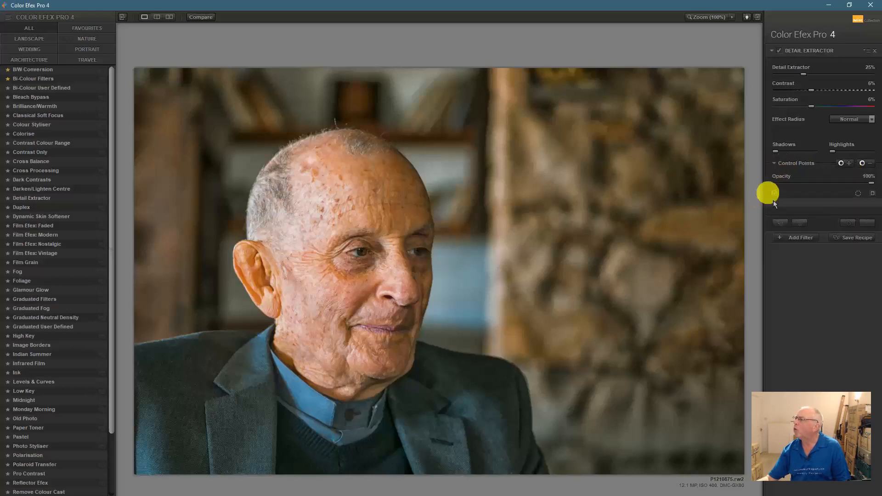
click(867, 166)
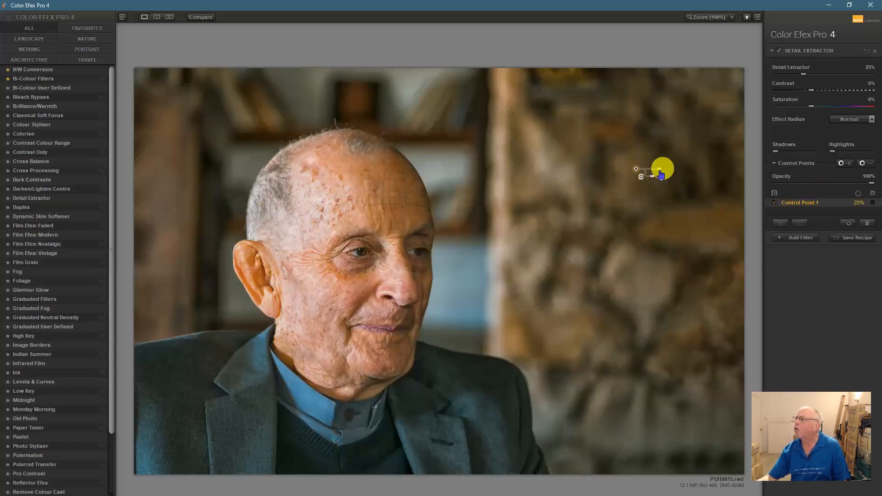
drag(660, 173, 668, 174)
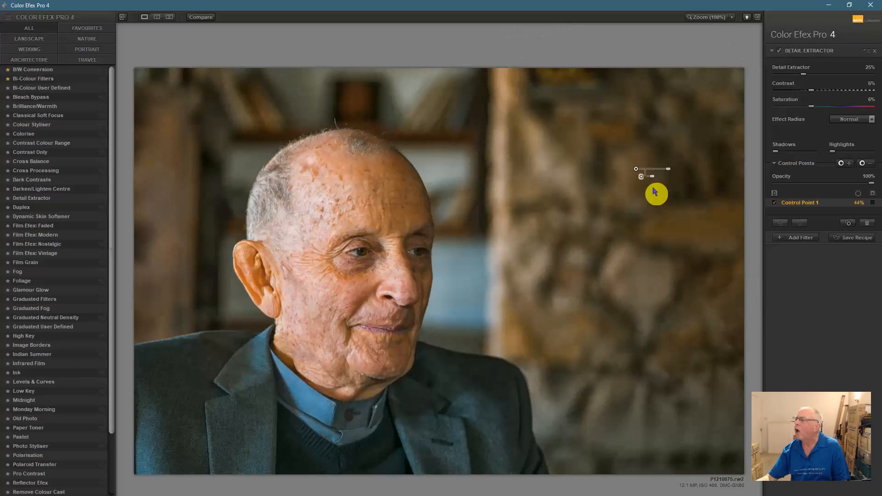
click(673, 179)
mouse_move(649, 174)
mouse_down()
mouse_move(707, 184)
mouse_move(650, 178)
mouse_up()
click(774, 203)
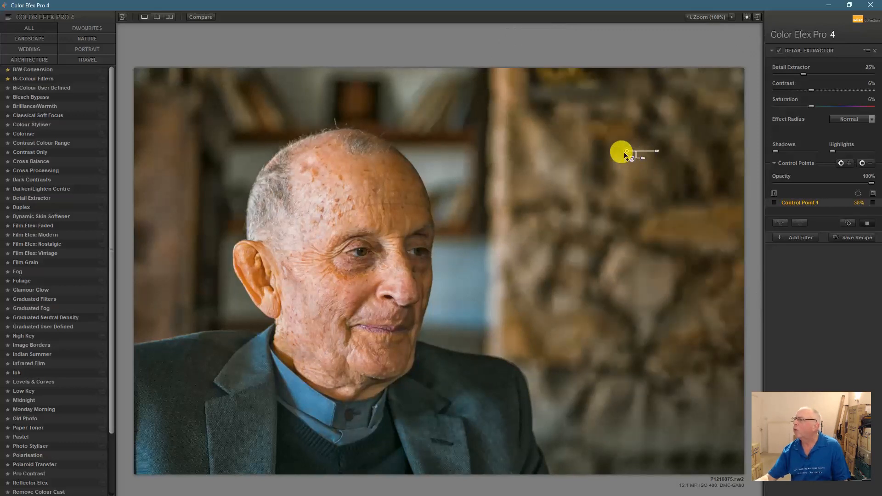
Step: Duplicate the control point onto the lower stone wall and enable both points
click(848, 224)
drag(632, 161, 640, 332)
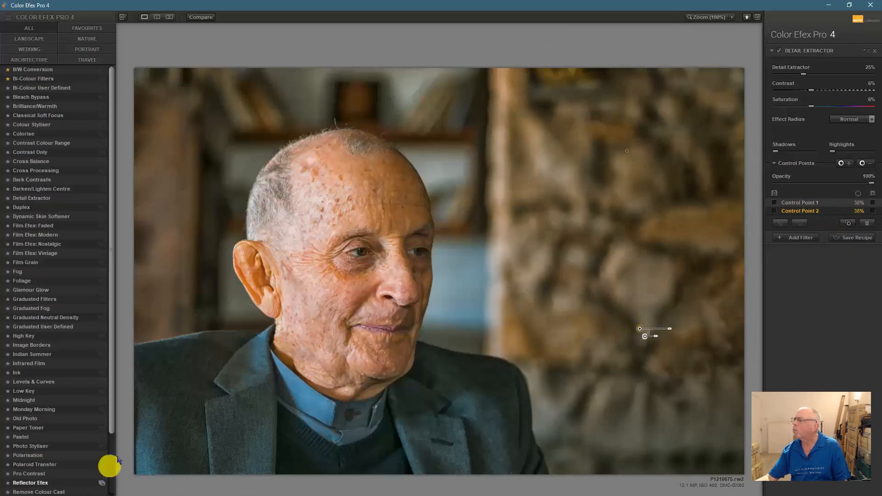
click(775, 203)
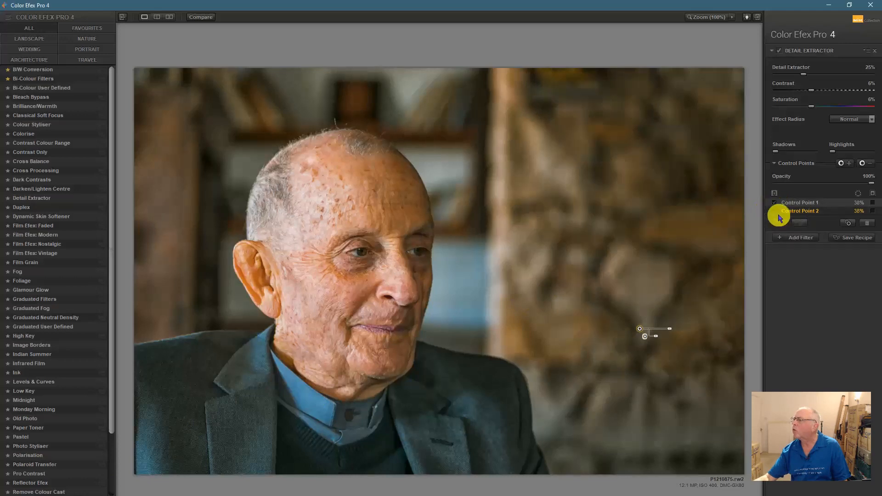
click(775, 212)
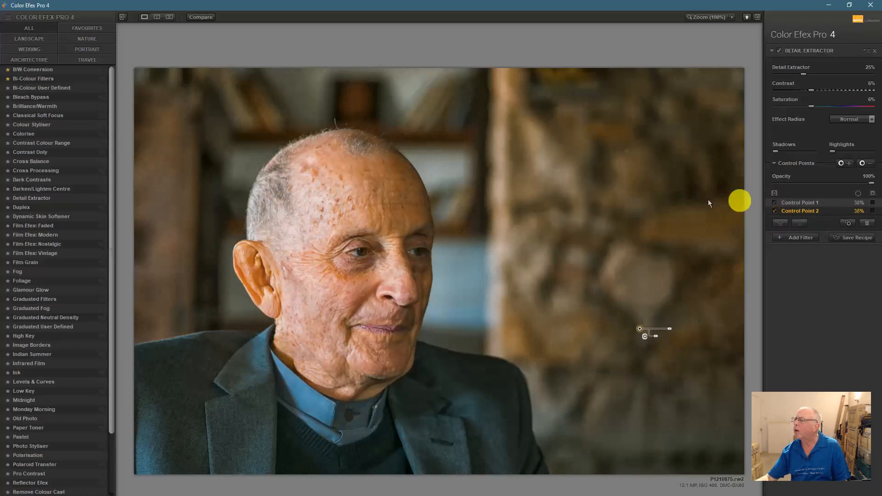
Step: Duplicate a control point to the dark wood beside the bookshelf at 16% size, and place a copy of it lower on the wood panel
click(848, 226)
drag(644, 335, 211, 130)
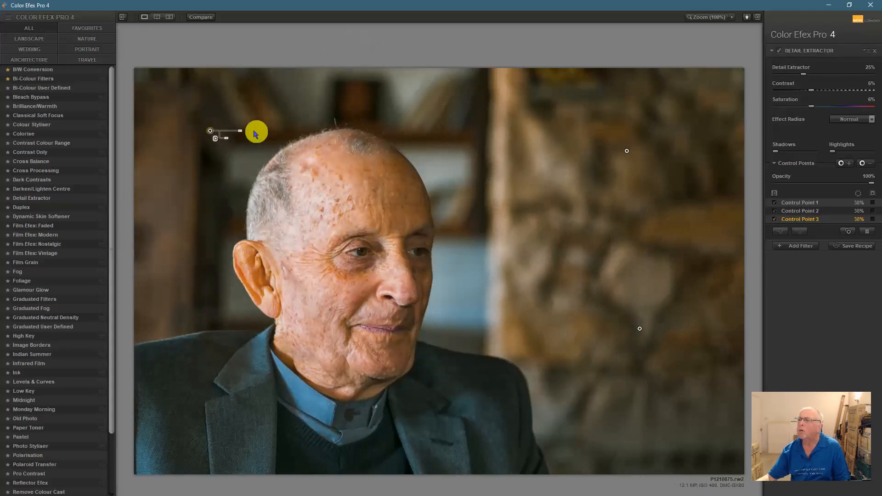
drag(239, 134, 198, 129)
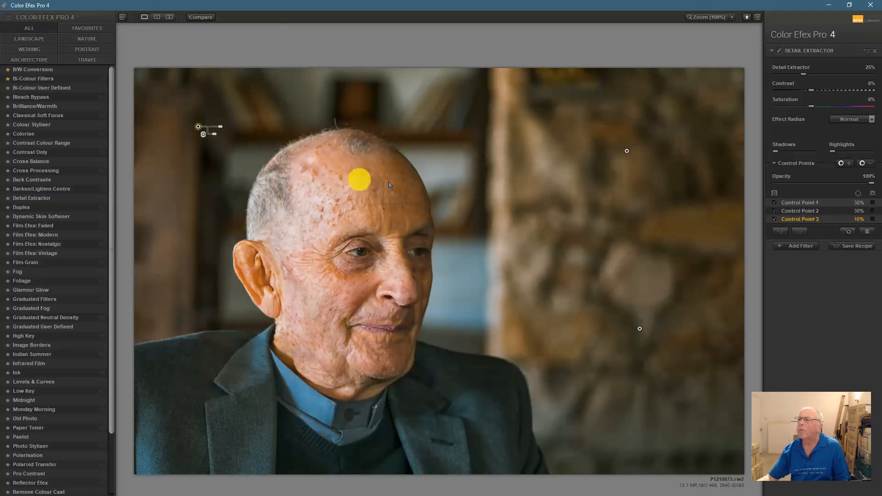
click(848, 232)
click(203, 132)
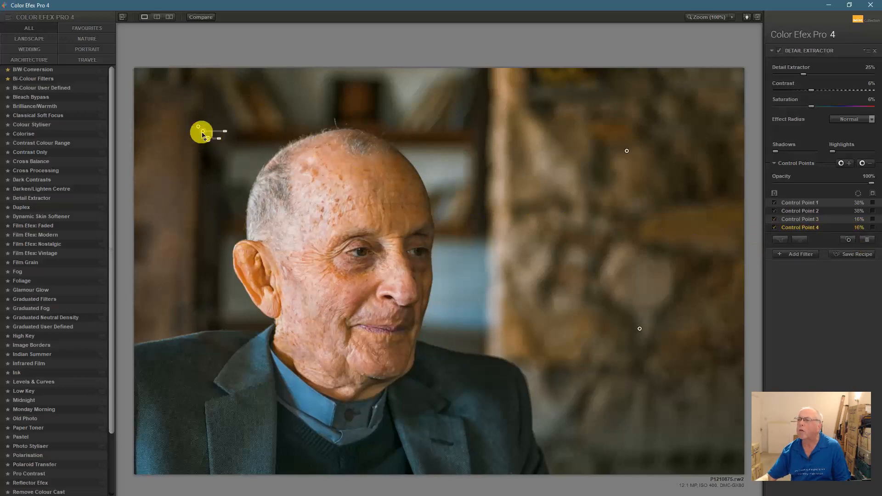
drag(202, 134, 179, 234)
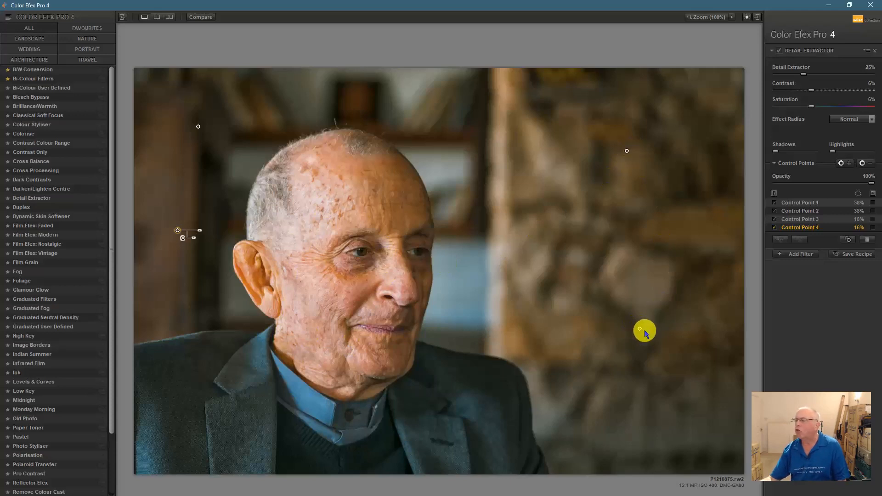
Step: Add a Darken/Lighten Centre filter after Detail Extractor
click(792, 255)
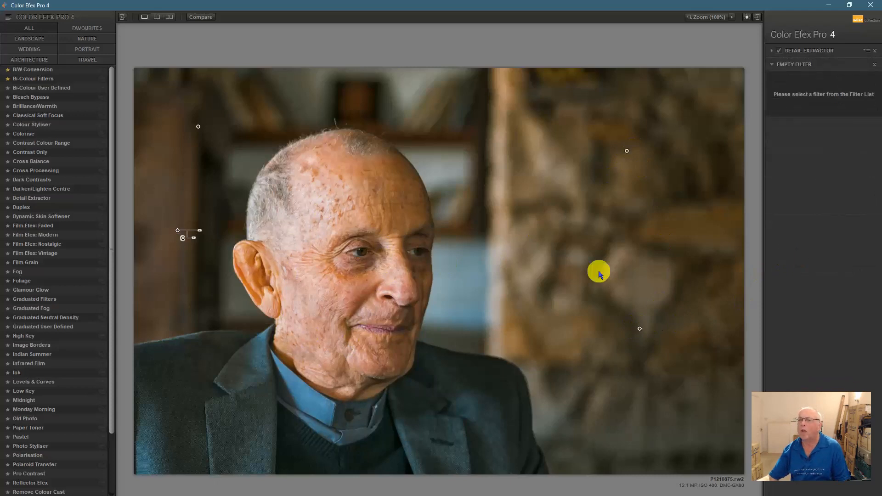
click(49, 190)
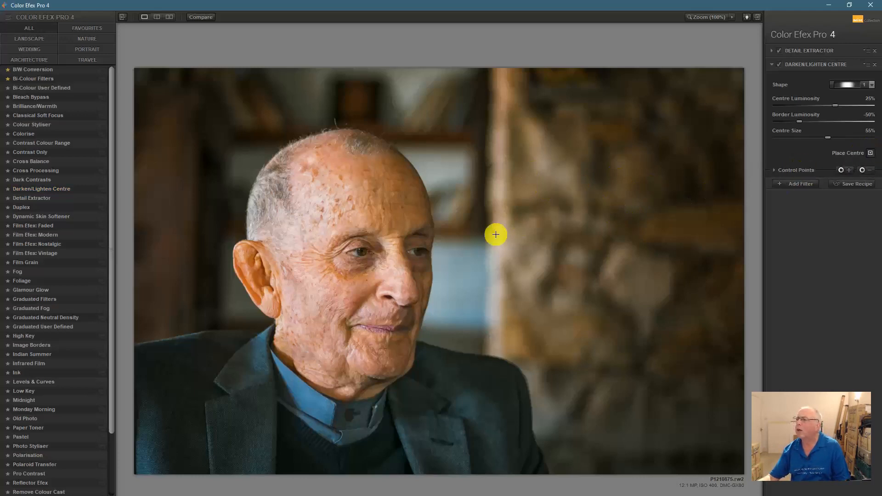
Step: Place the Darken/Lighten Centre effect's centre on the man's face, choose shape 2 and set the centre size to 37%
click(364, 240)
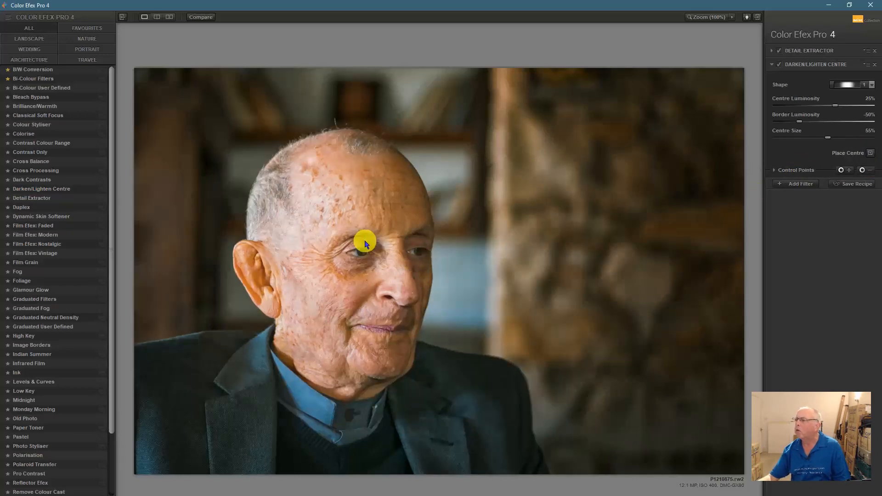
click(871, 153)
click(416, 252)
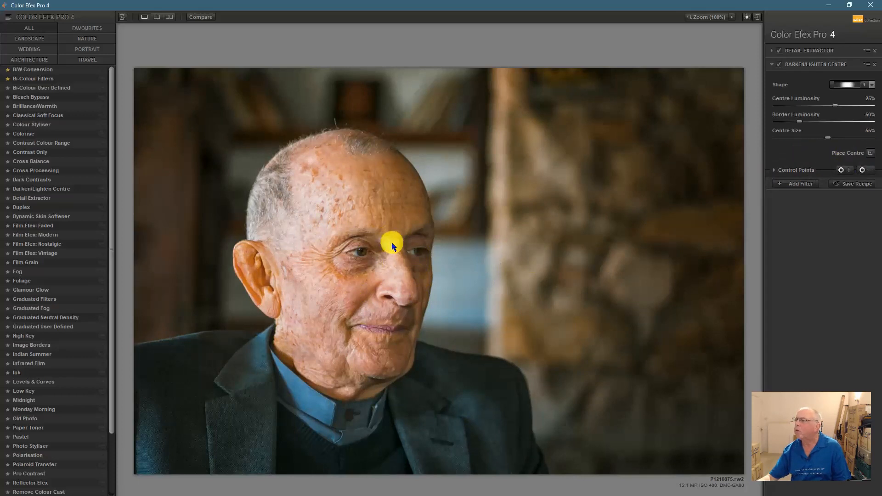
click(872, 85)
click(852, 106)
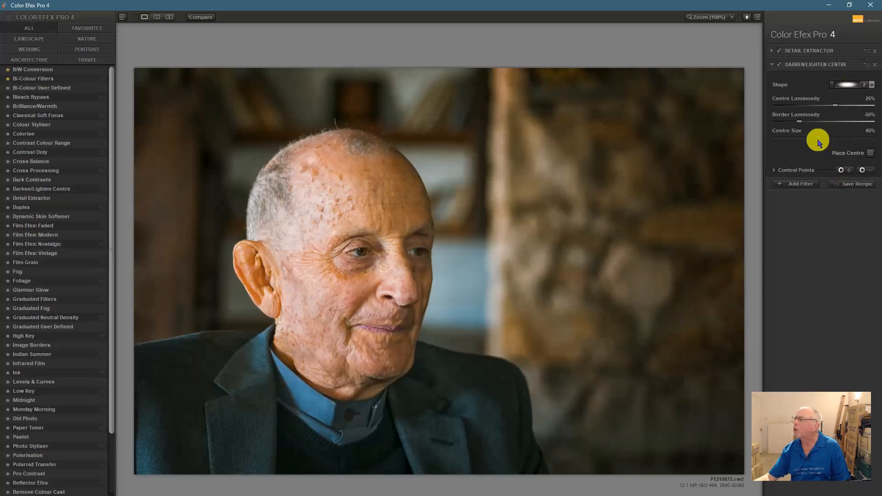
mouse_move(812, 140)
mouse_down()
mouse_move(795, 140)
mouse_move(812, 140)
mouse_up()
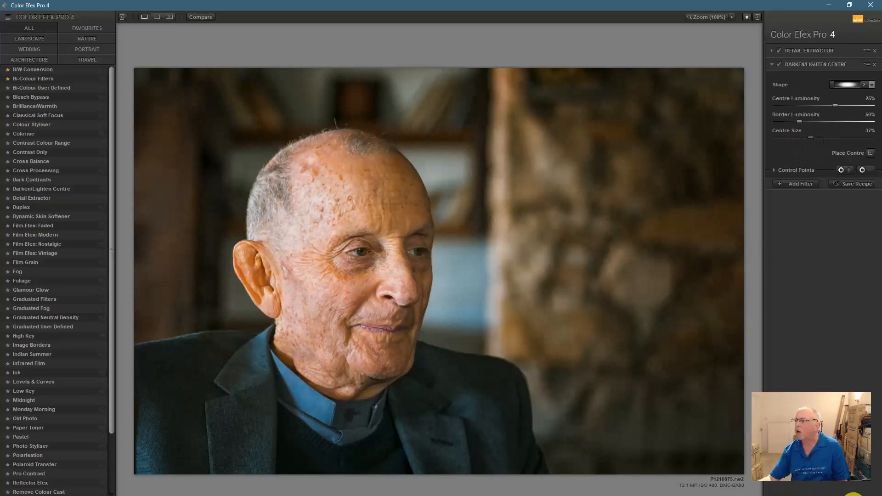
Step: Raise the Detail Extractor strength to 32% and apply the filter stack to the Photoshop image
click(772, 52)
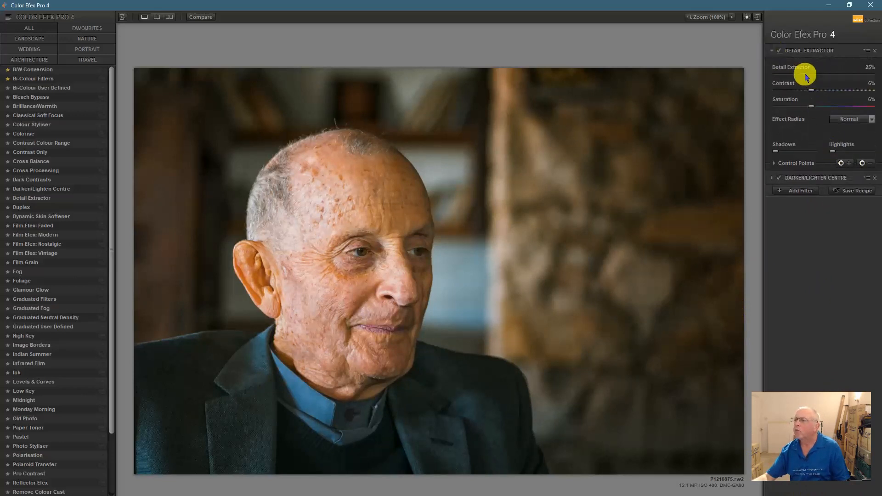
mouse_move(814, 80)
mouse_down()
mouse_move(826, 82)
mouse_move(812, 92)
mouse_up()
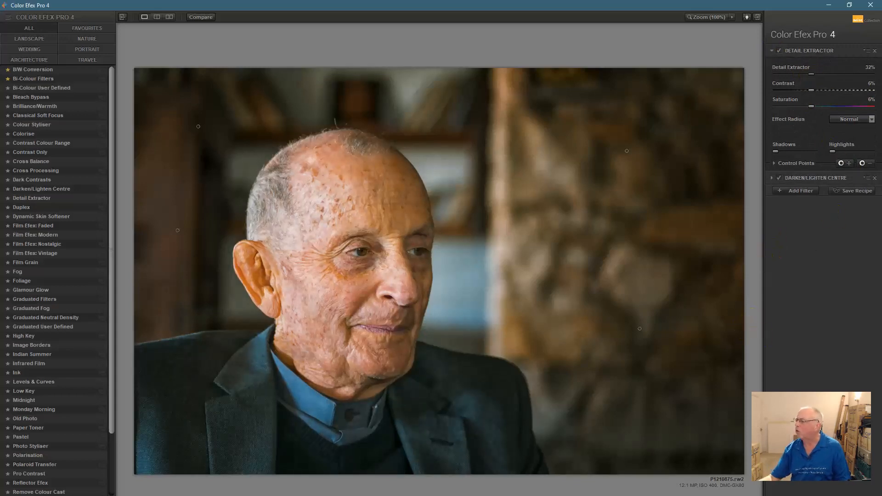
key(ctrl+s)
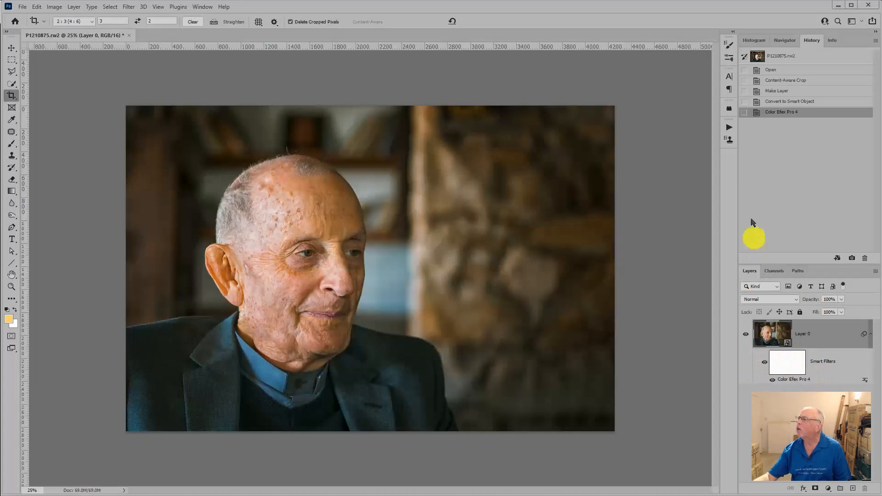
Step: Compare the portrait before and after the Color Efex Pro 4 filter by stepping between history states
click(778, 101)
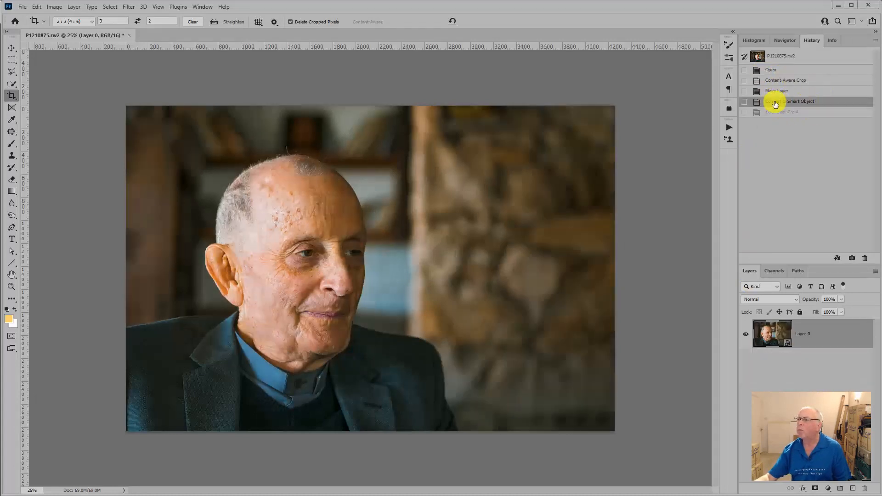
click(778, 113)
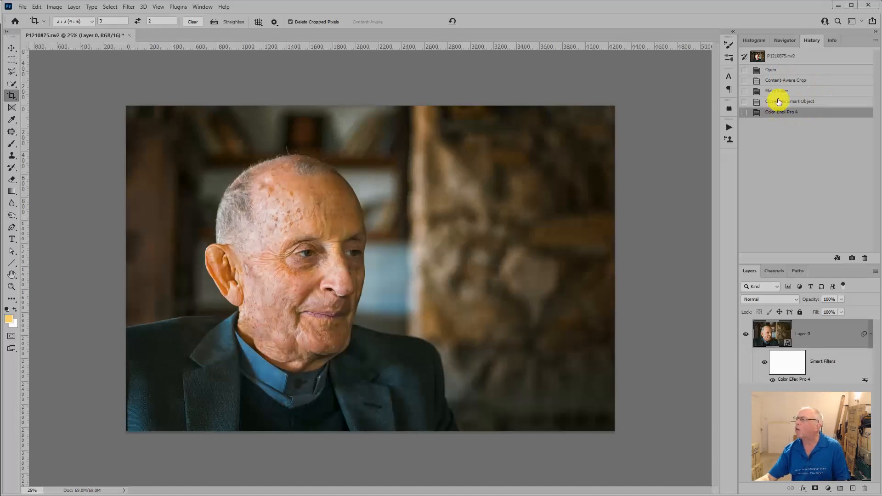
click(777, 102)
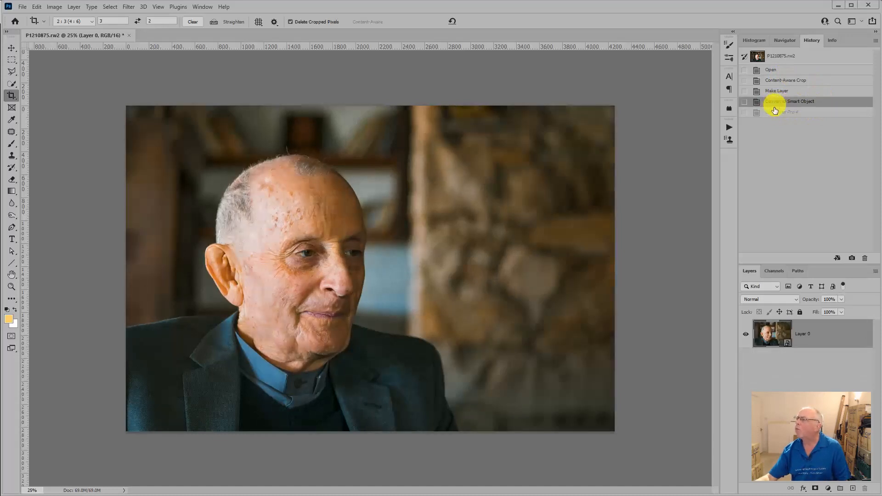
click(775, 114)
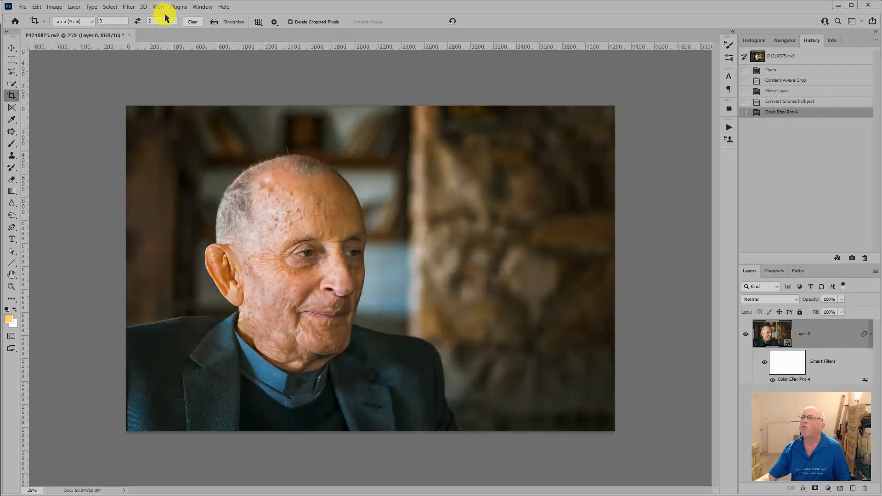
Step: Open the portrait layer in Silver Efex Pro 2 from the Nik Collection
click(130, 8)
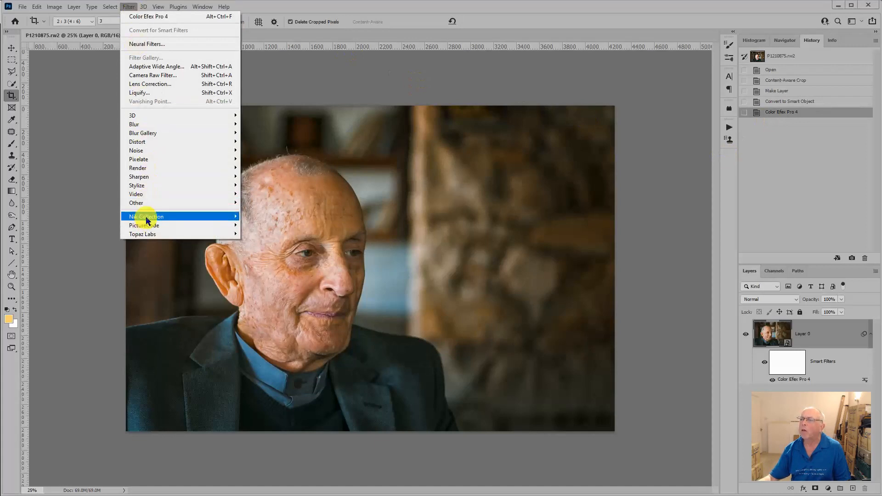
mouse_move(148, 218)
click(260, 270)
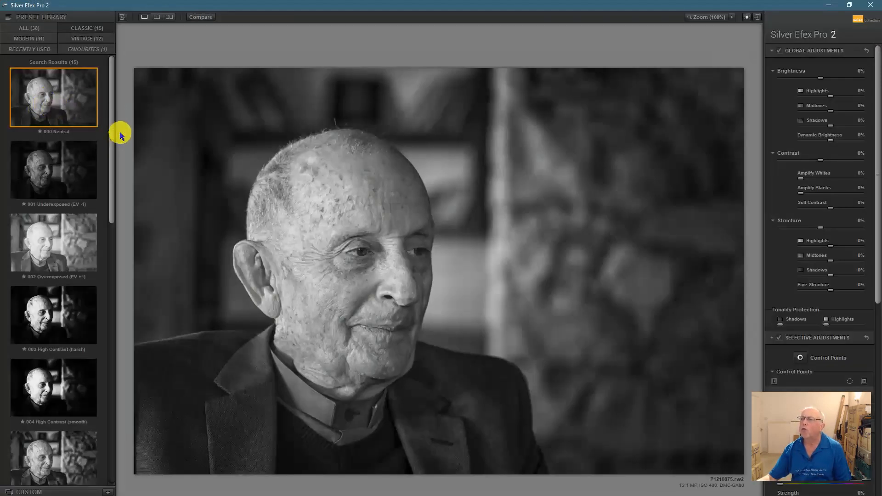
Step: Try the 001 Underexposed (EV -1) and 003 High Contrast (harsh) presets, browse the other classic presets, and return to 000 Neutral
drag(114, 149, 111, 171)
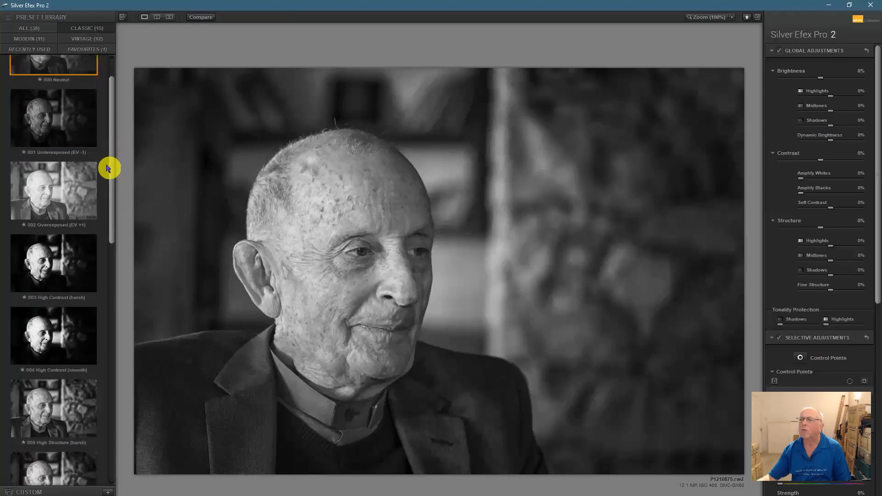
click(52, 128)
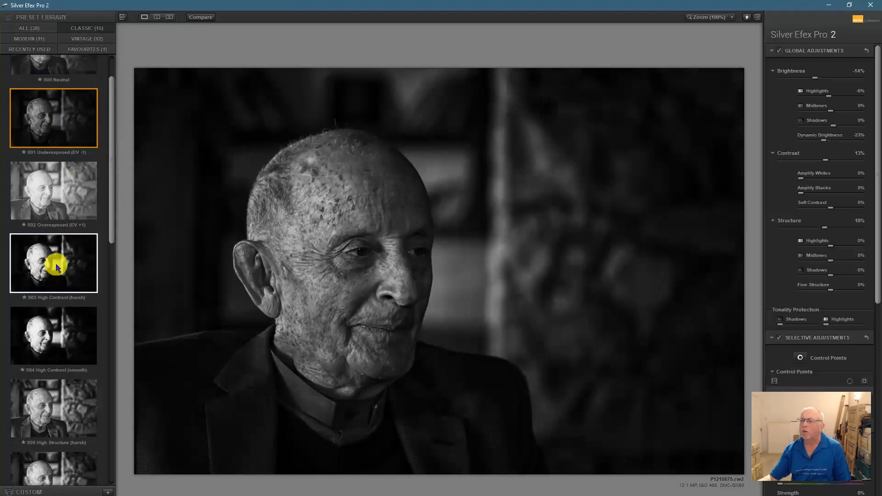
click(47, 277)
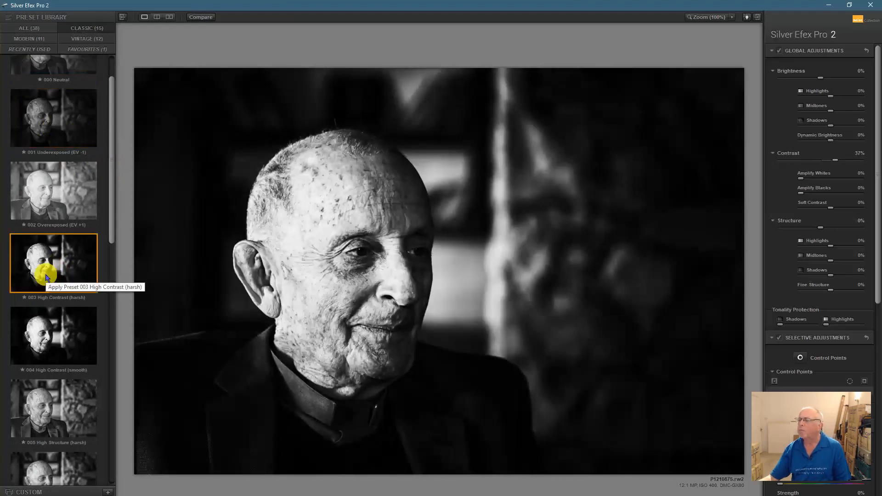
scroll(47, 276, down, 3)
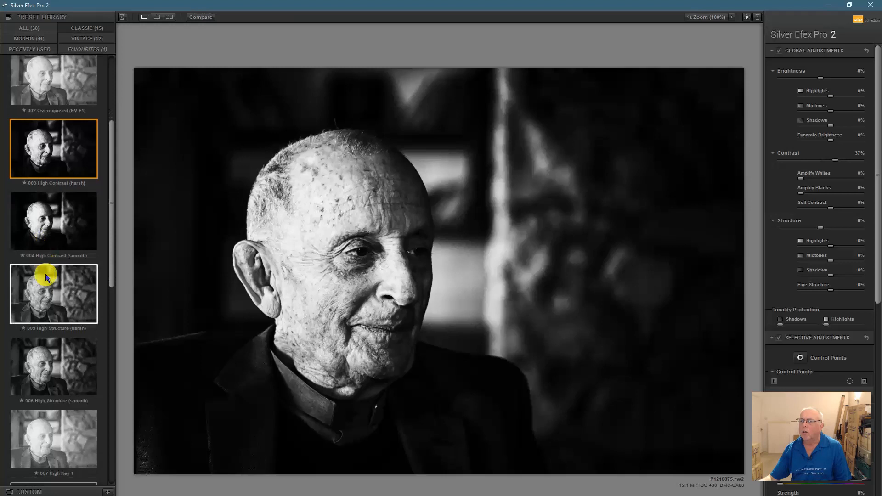
scroll(46, 276, down, 5)
scroll(46, 276, up, 3)
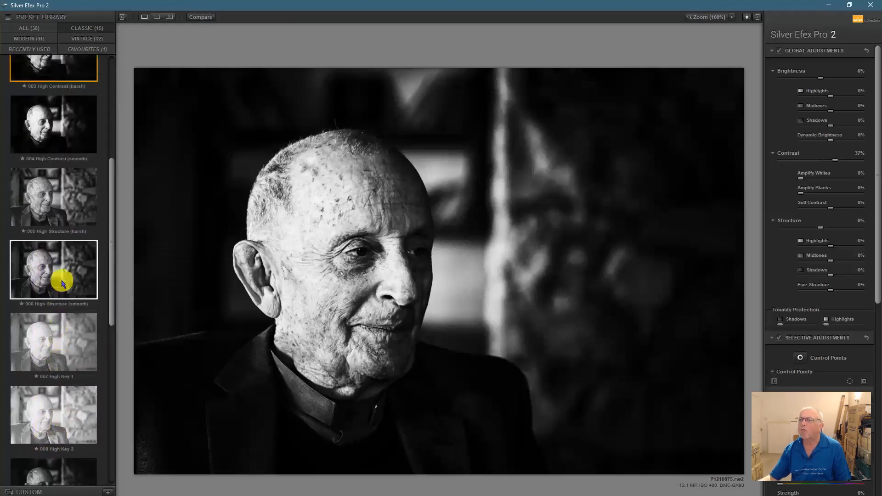
scroll(62, 284, up, 6)
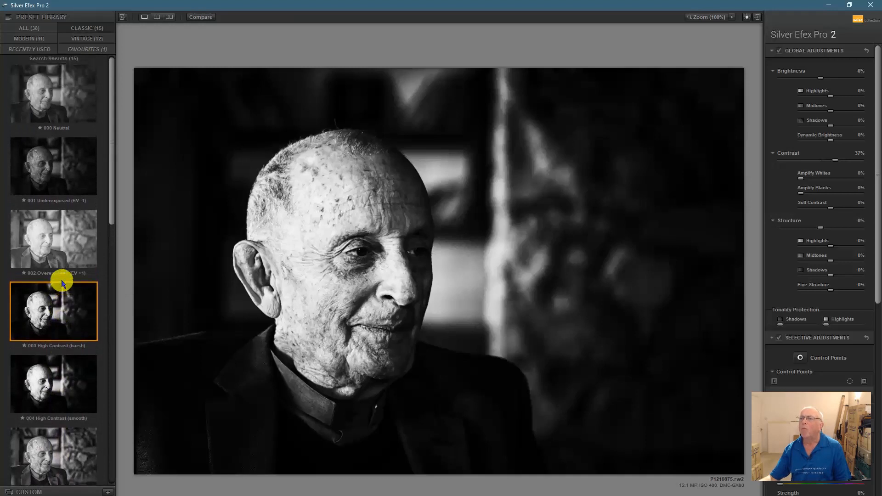
click(35, 92)
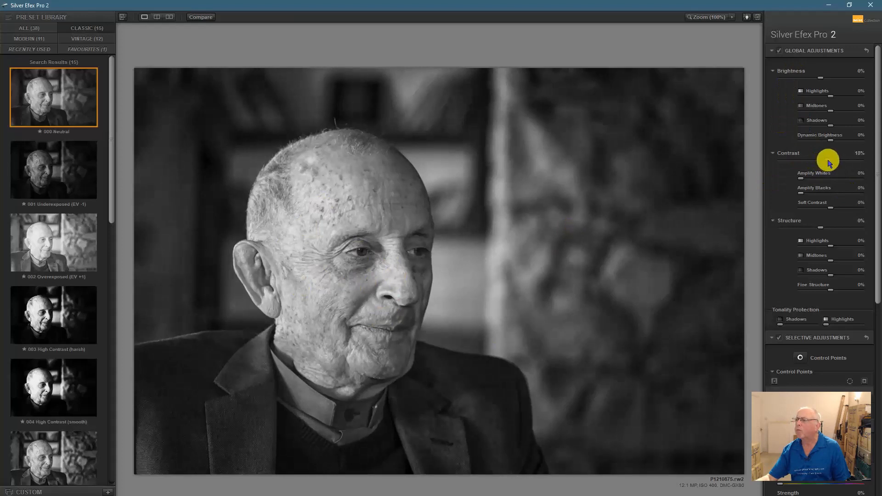
Step: Set the global contrast to 18% with Amplify Blacks at 3%, and raise the shadows brightness to 5%
click(773, 154)
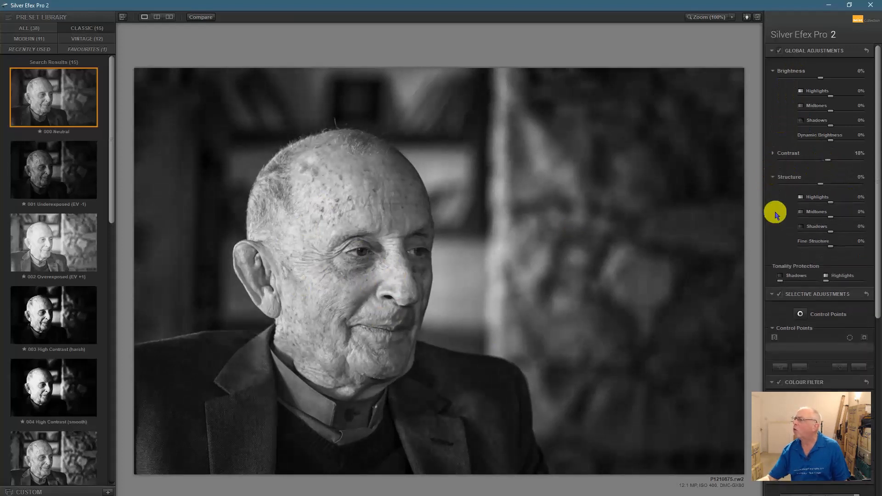
click(773, 176)
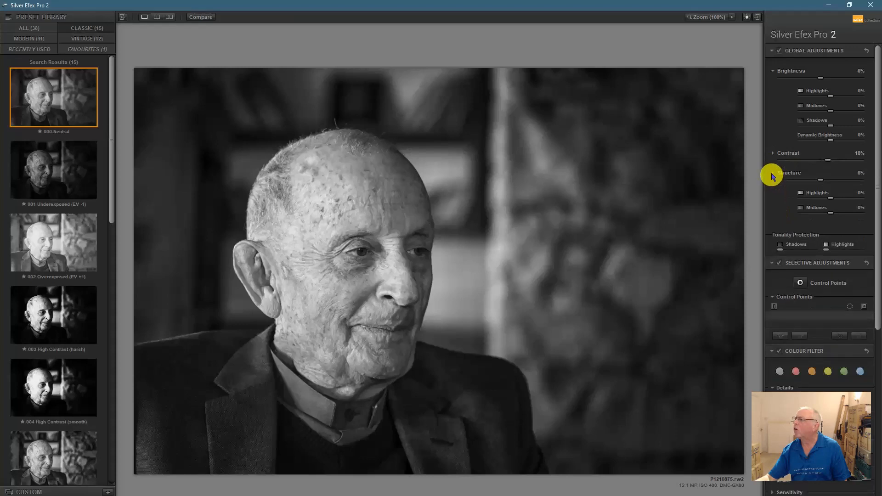
click(773, 72)
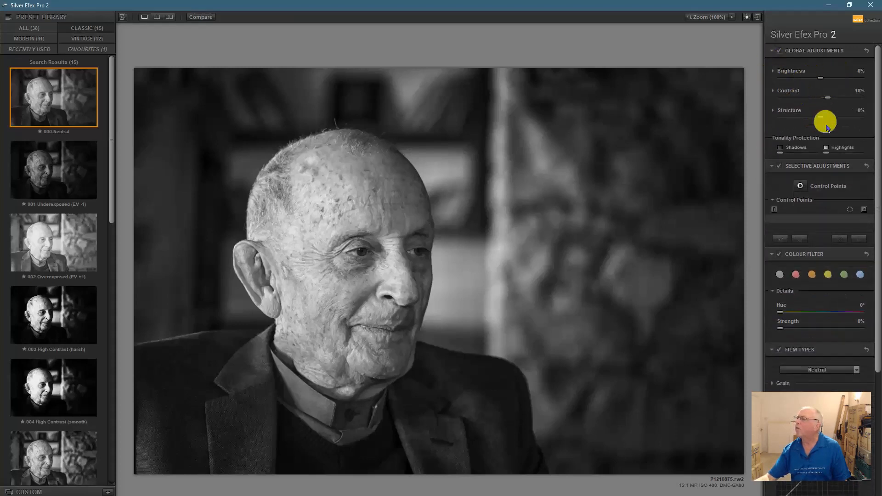
click(773, 92)
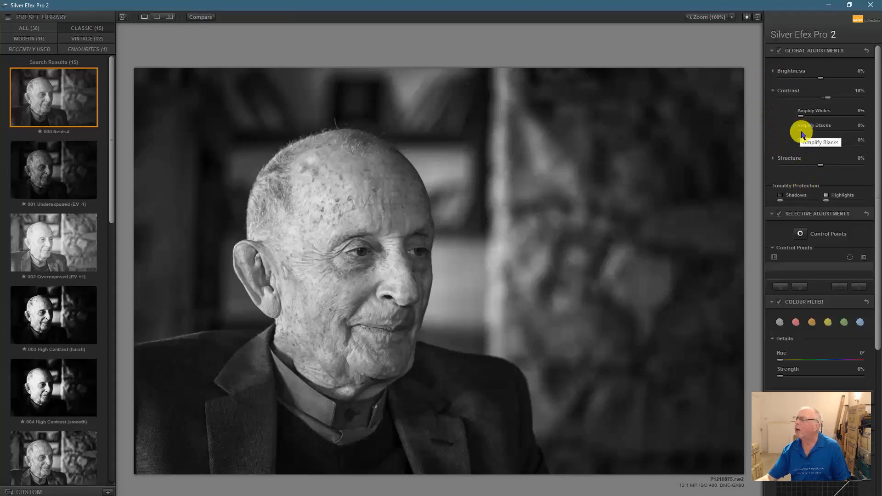
drag(802, 134, 811, 136)
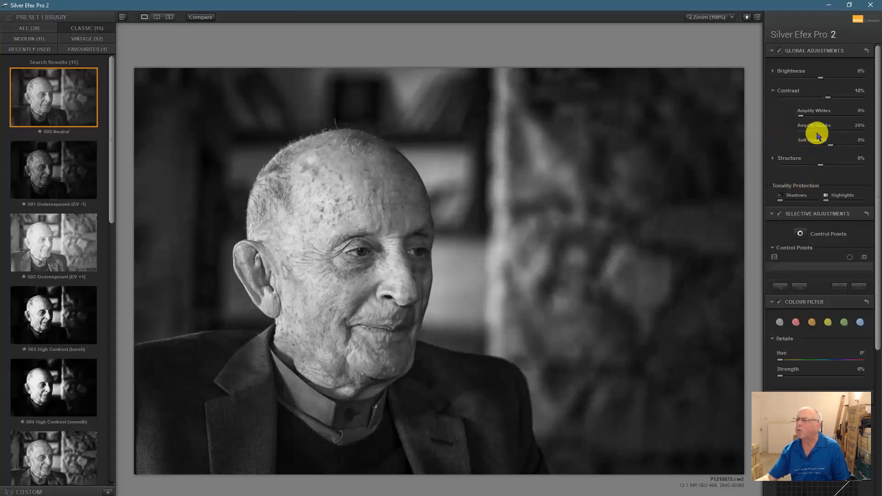
drag(811, 135, 808, 134)
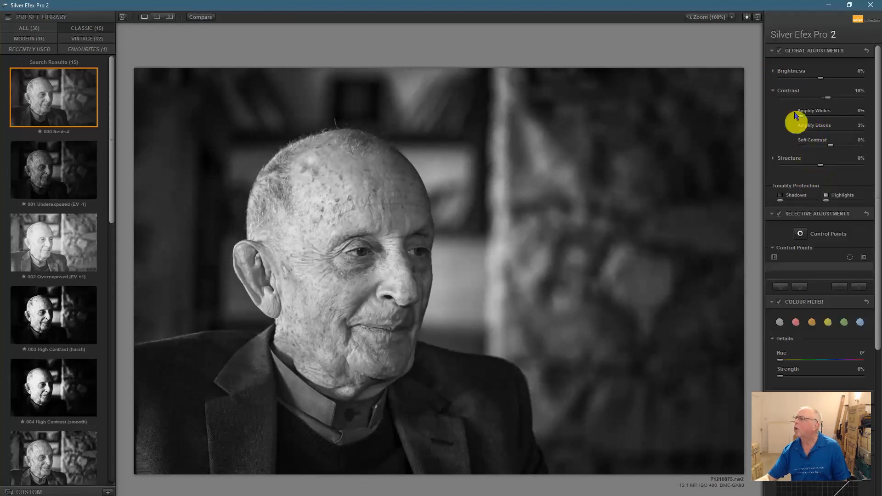
click(773, 73)
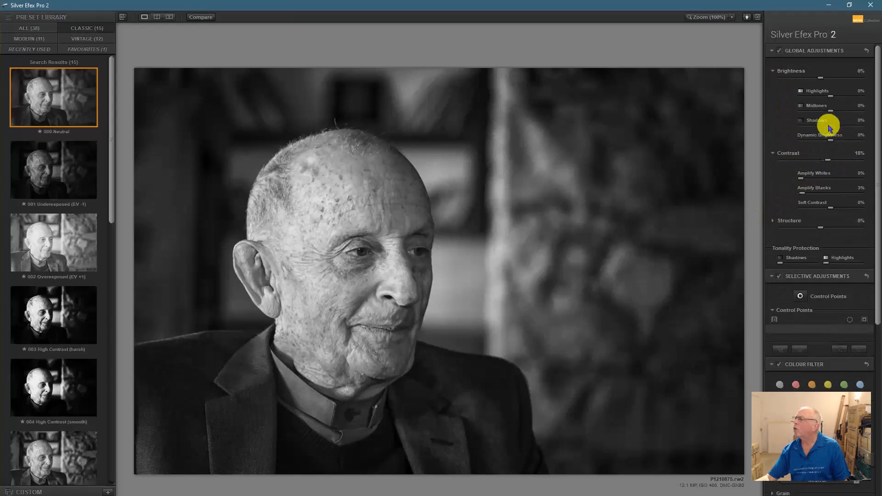
drag(830, 128, 840, 130)
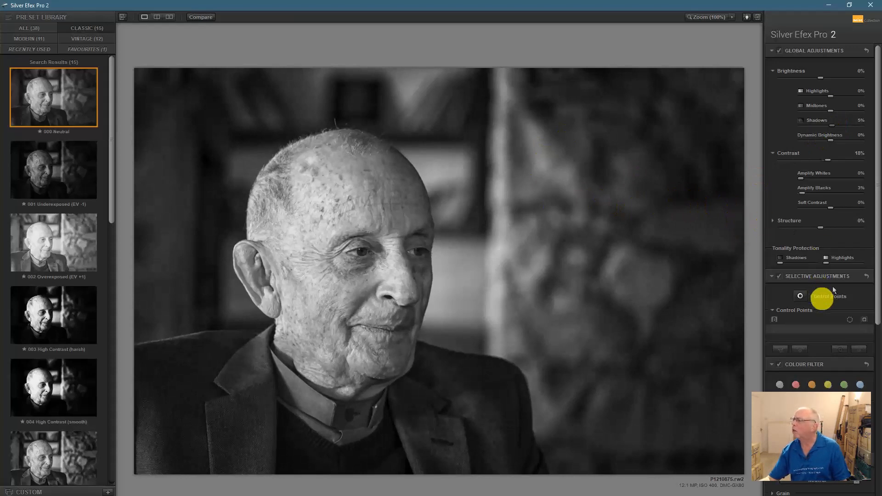
Step: Try different colour filters on the black-and-white conversion and return to the neutral filter
drag(878, 220, 877, 302)
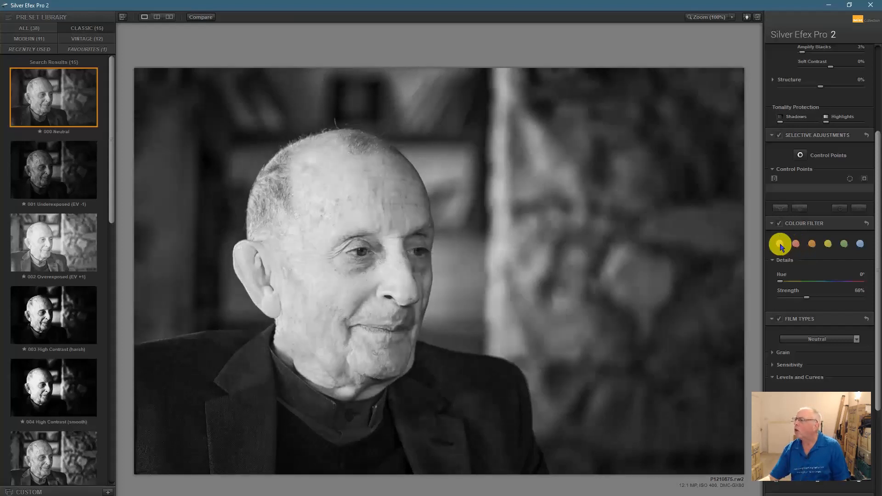
click(828, 244)
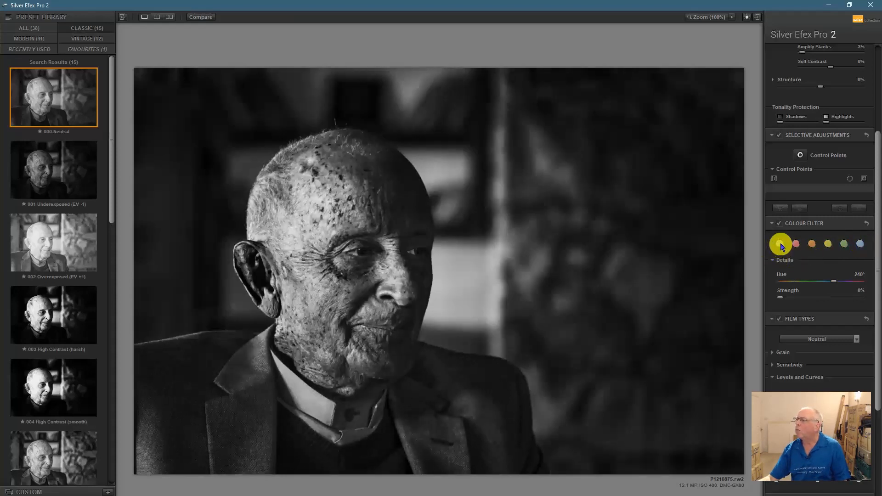
click(780, 245)
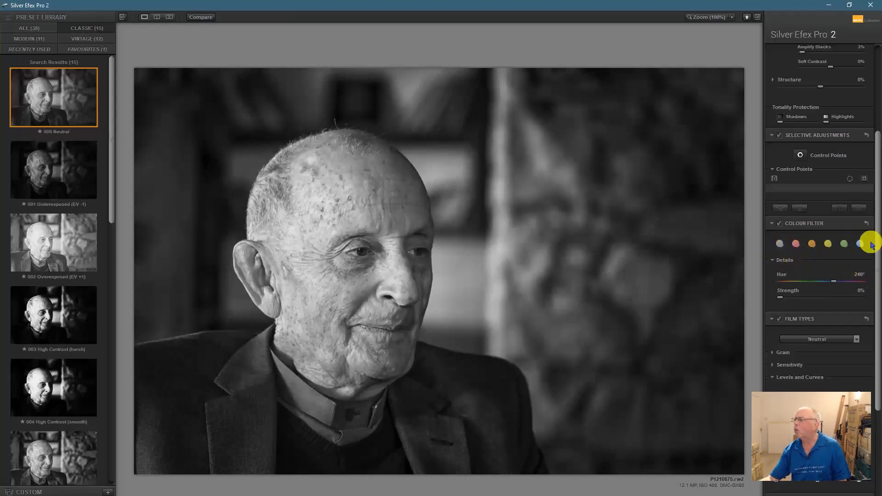
Step: Shape a gentle S-curve in Levels and Curves with one point in the highlights and one in the shadows
drag(876, 216, 874, 309)
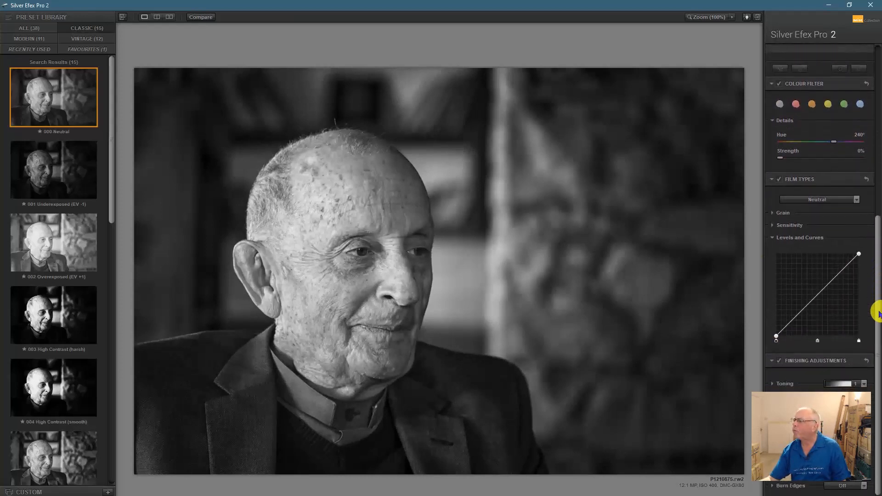
click(839, 273)
click(799, 316)
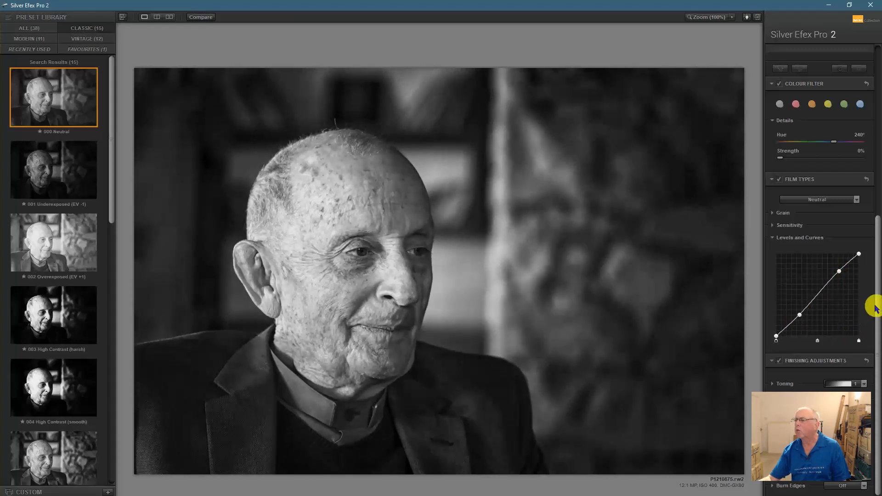
Step: Try the Kodak ISO 32 Panatomic X film type on the portrait and return to the Neutral film type
drag(877, 289, 878, 311)
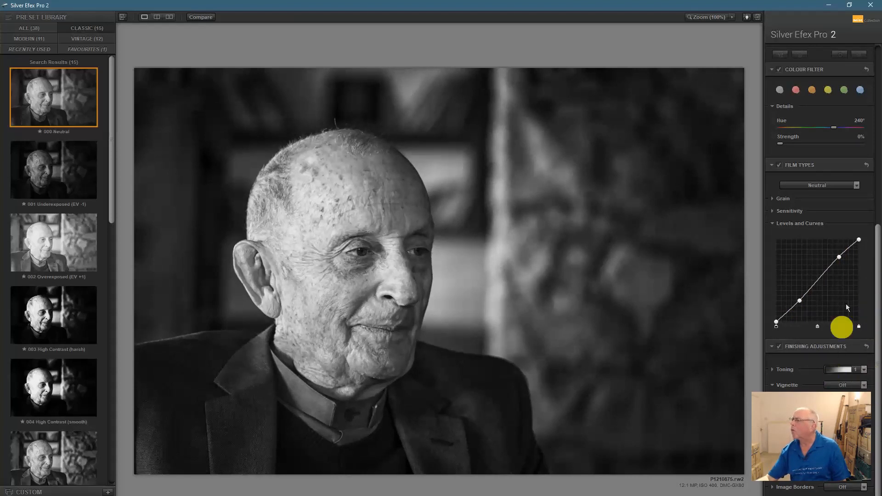
click(856, 186)
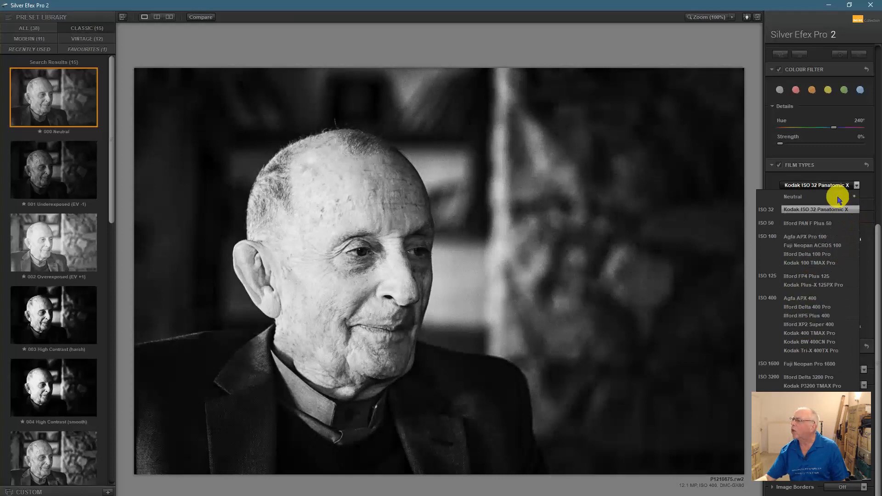
click(796, 197)
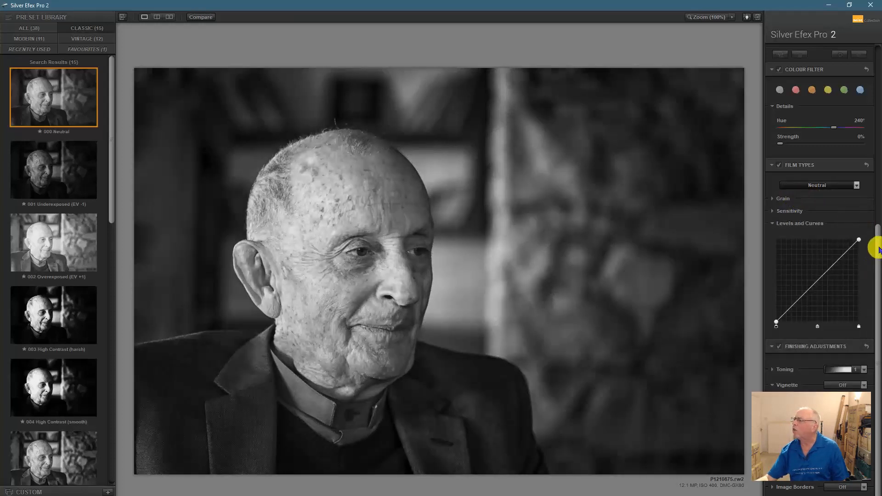
Step: Reshape the Levels and Curves line into a gentle S-curve with one highlight point and one shadow point
scroll(877, 230, up, 4)
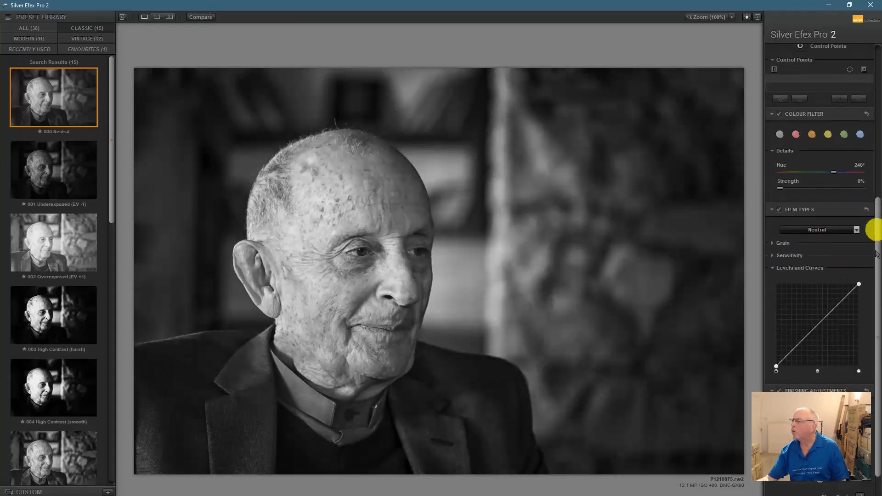
click(837, 304)
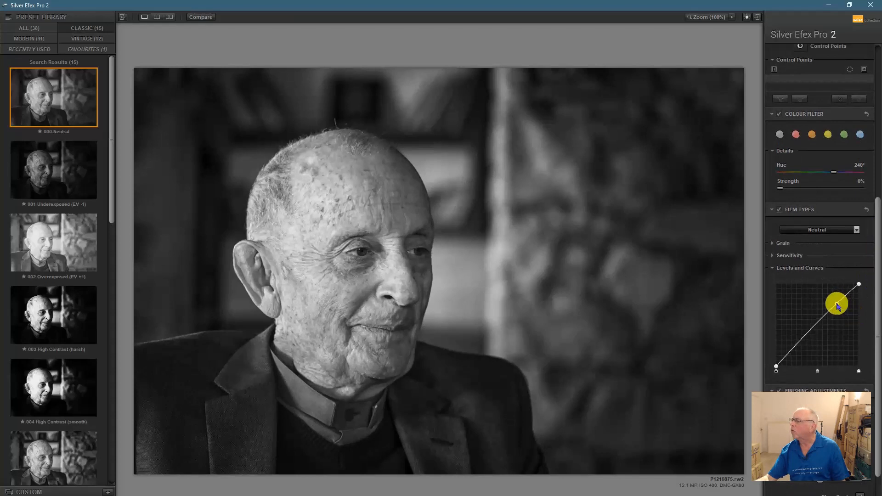
click(800, 343)
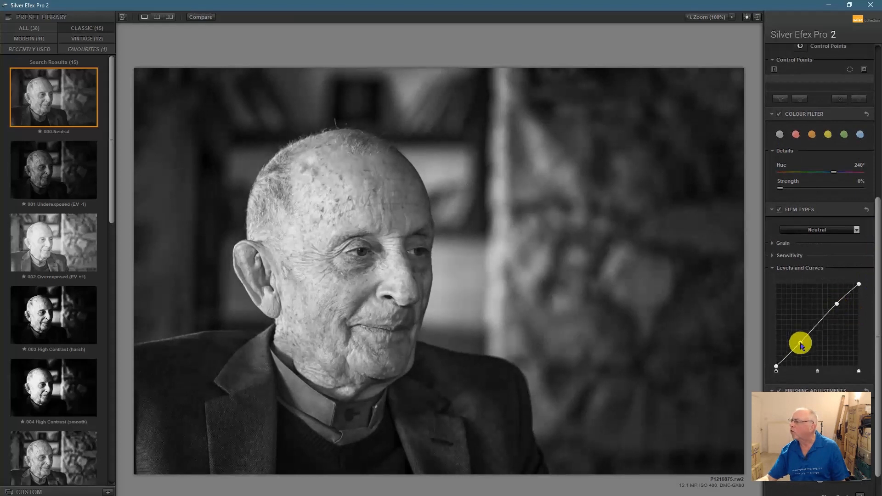
Step: Try heavy film grain at 1 grain per pixel with a different softness, and return the grain to 500 per pixel
scroll(878, 304, down, 2)
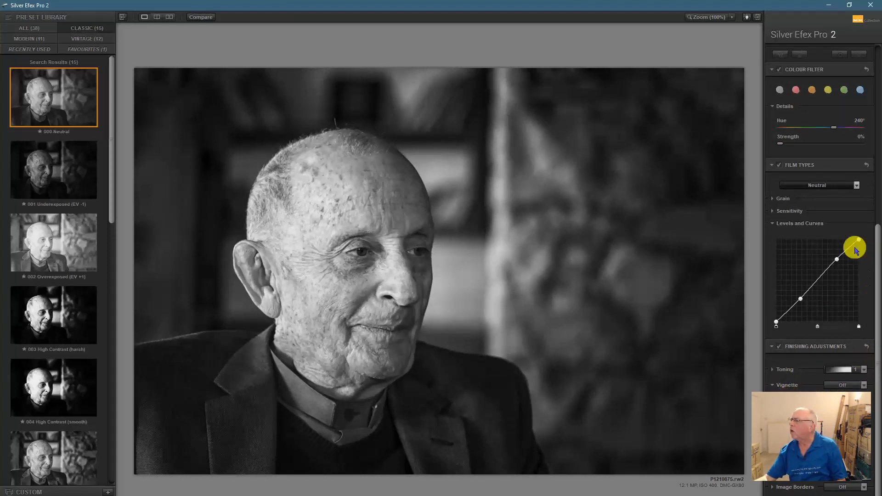
click(773, 199)
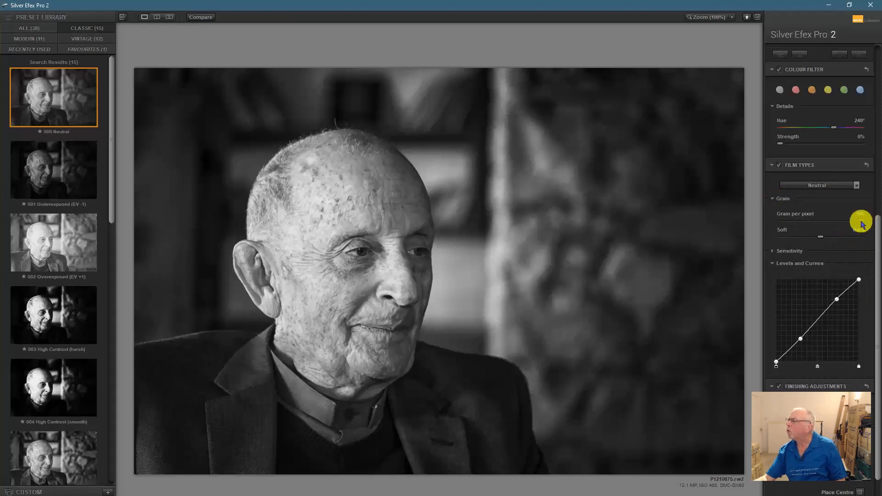
drag(860, 221, 768, 225)
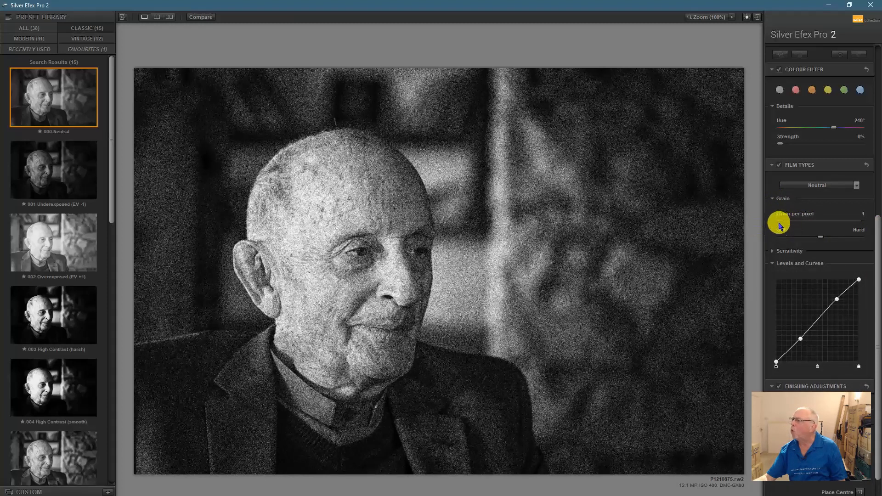
mouse_move(778, 222)
mouse_down()
mouse_move(881, 222)
mouse_move(775, 223)
mouse_up()
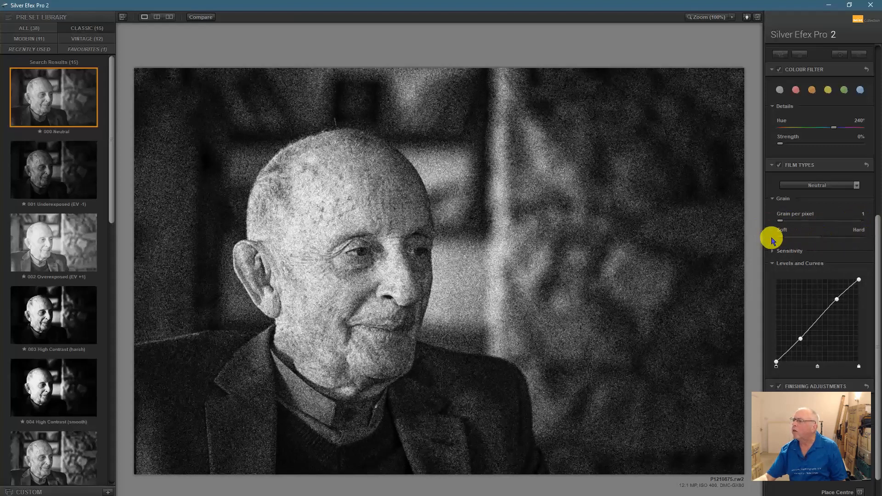
drag(772, 238, 878, 221)
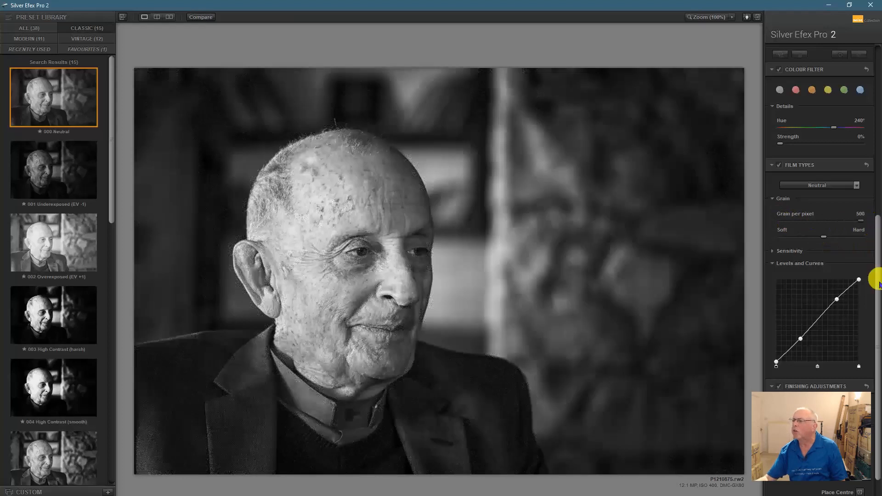
Step: Apply the Silver Efex Pro 2 conversion to the Photoshop layer and compare it with the originally opened photo through the document history
drag(878, 288, 879, 312)
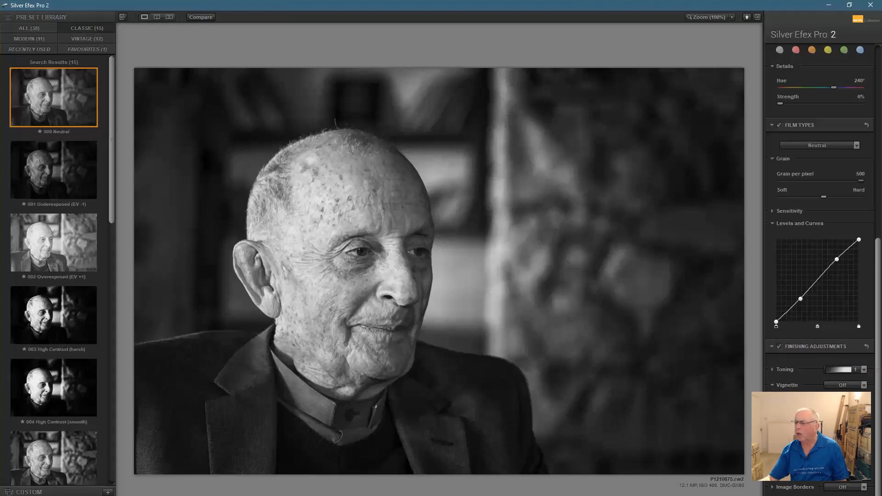
click(857, 494)
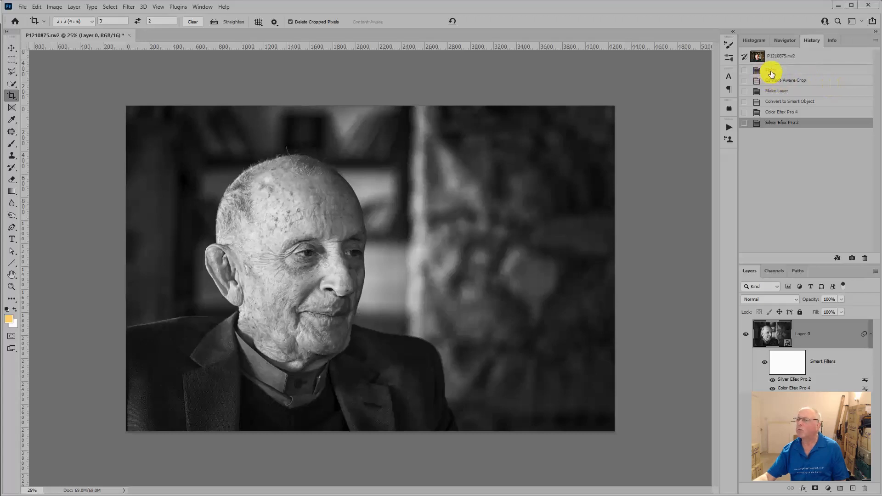
click(771, 72)
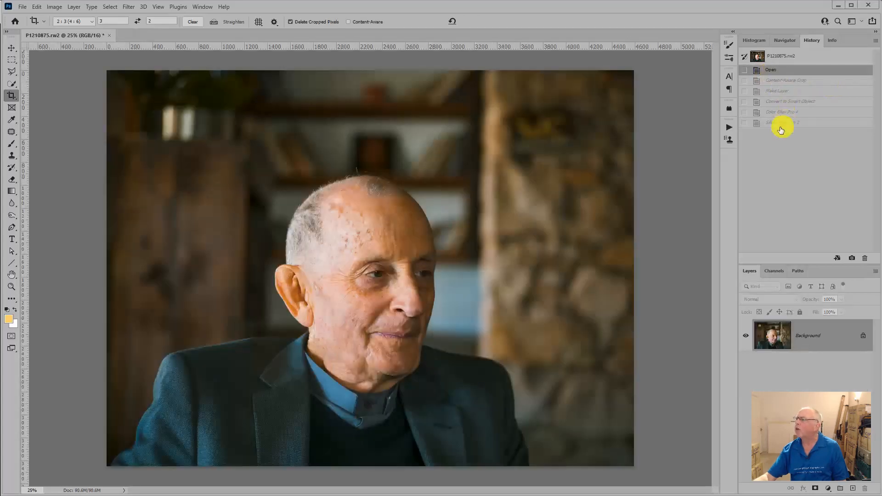
click(777, 124)
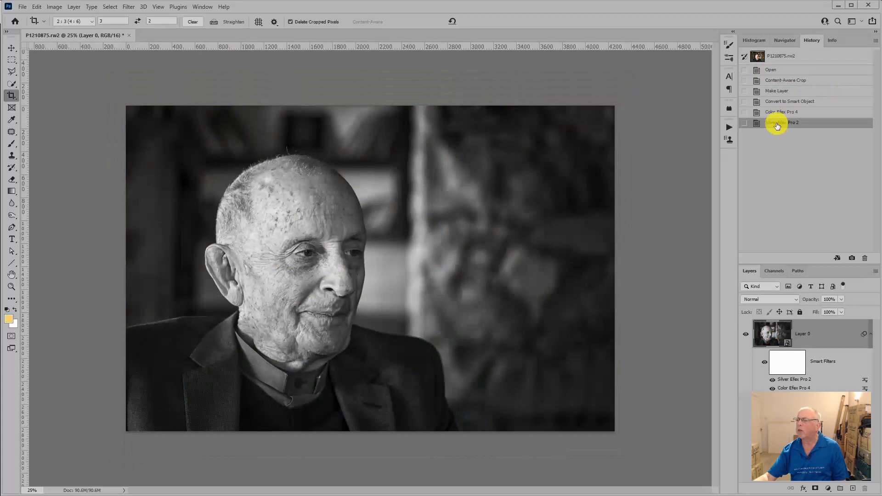